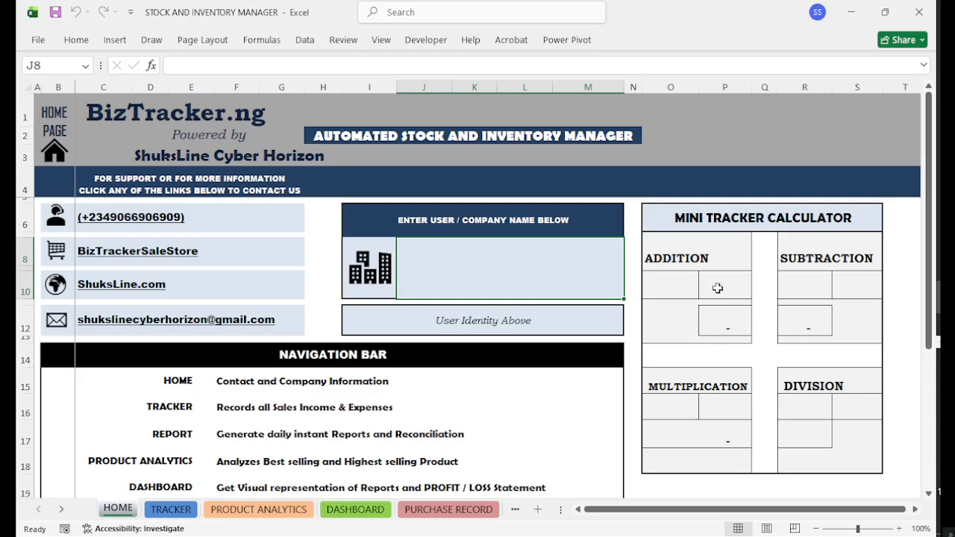
# Step: Add 4 and 6 using the Addition section of the mini tracker calculator on the HOME sheet
pyautogui.click(682, 278)
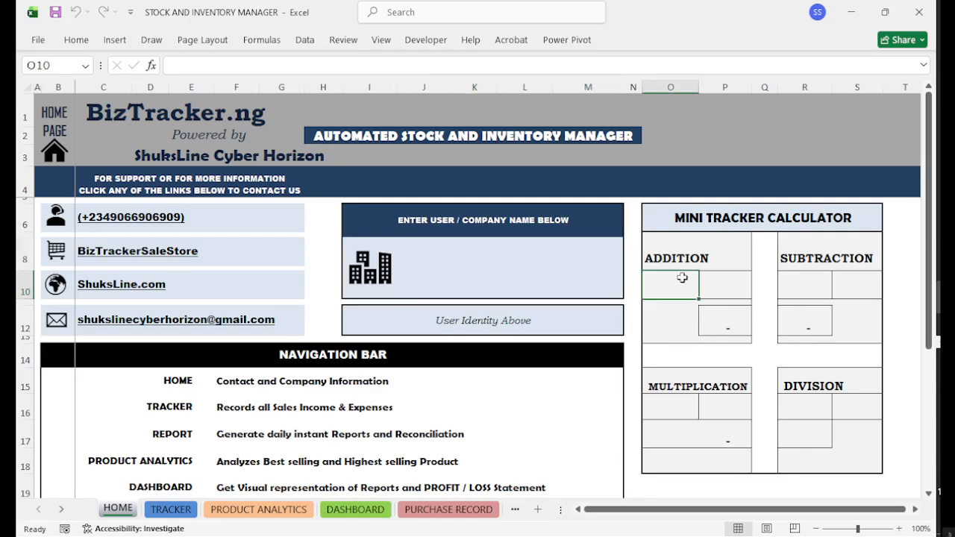
pyautogui.write('4')
pyautogui.click(704, 285)
pyautogui.write('6')
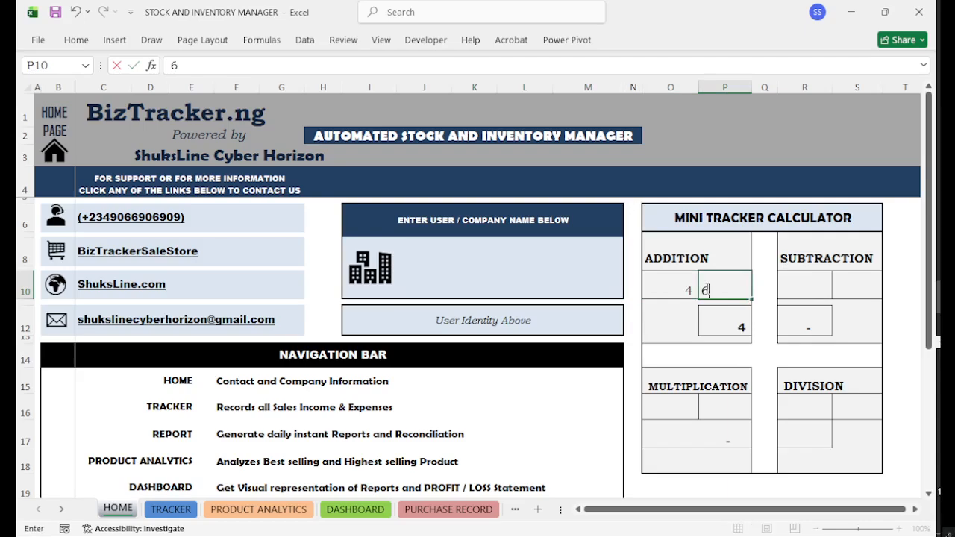
pyautogui.press('Return')
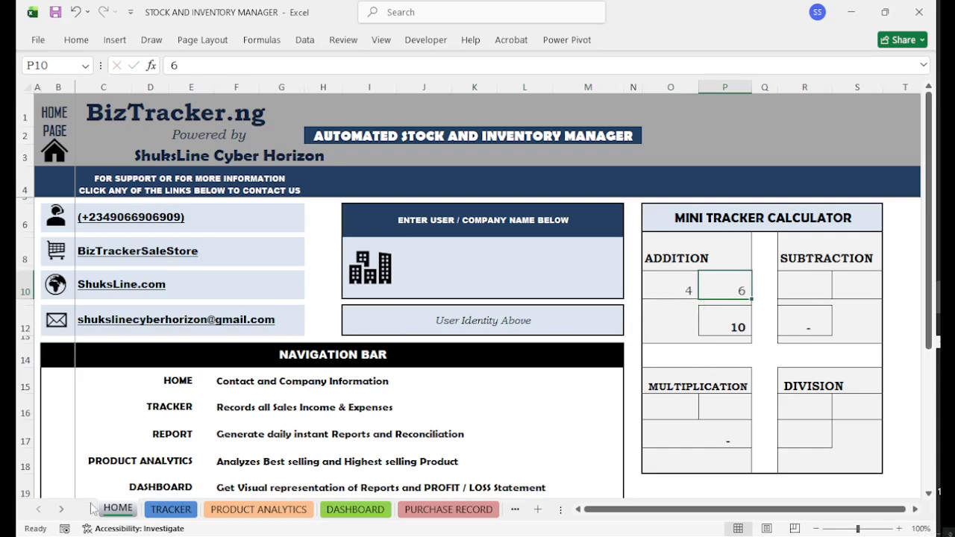
# Step: Examine the layout of the STOCK VALIDATION, TRACKER, PRODUCT ANALYTICS, DASHBOARD and PURCHASE RECORD sheets, including the sales quantity graph columns
pyautogui.click(515, 511)
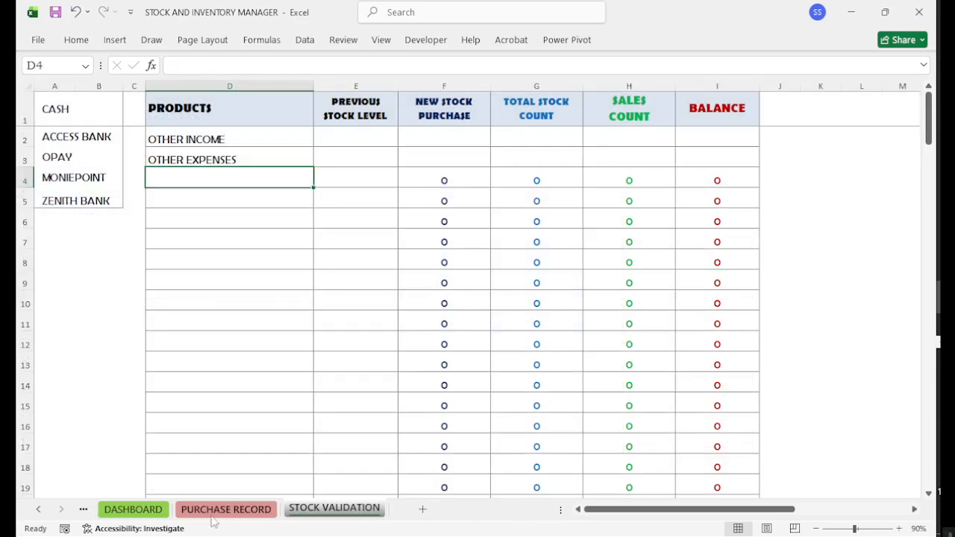
pyautogui.click(85, 511)
pyautogui.click(85, 511)
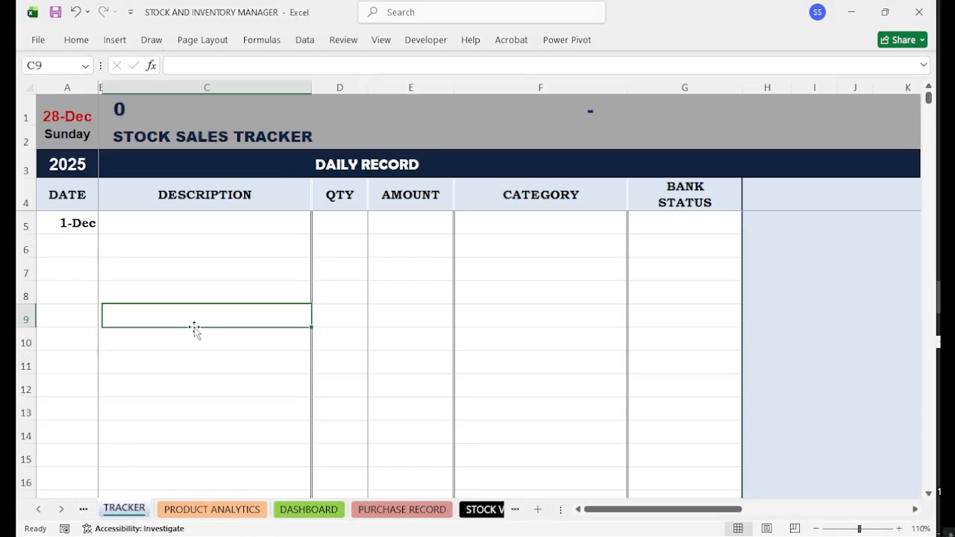
pyautogui.click(235, 514)
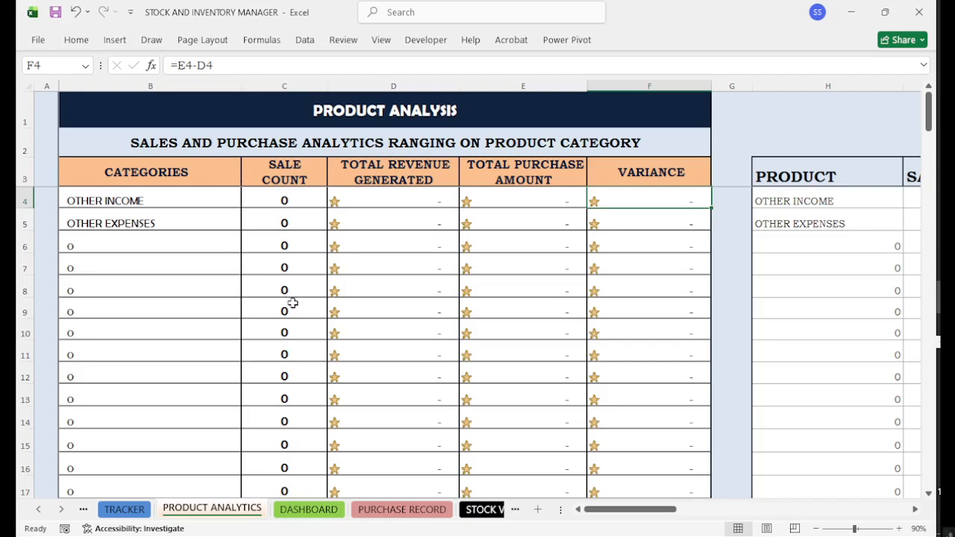
pyautogui.moveTo(679, 509)
pyautogui.mouseDown()
pyautogui.moveTo(738, 507)
pyautogui.moveTo(697, 509)
pyautogui.mouseUp()
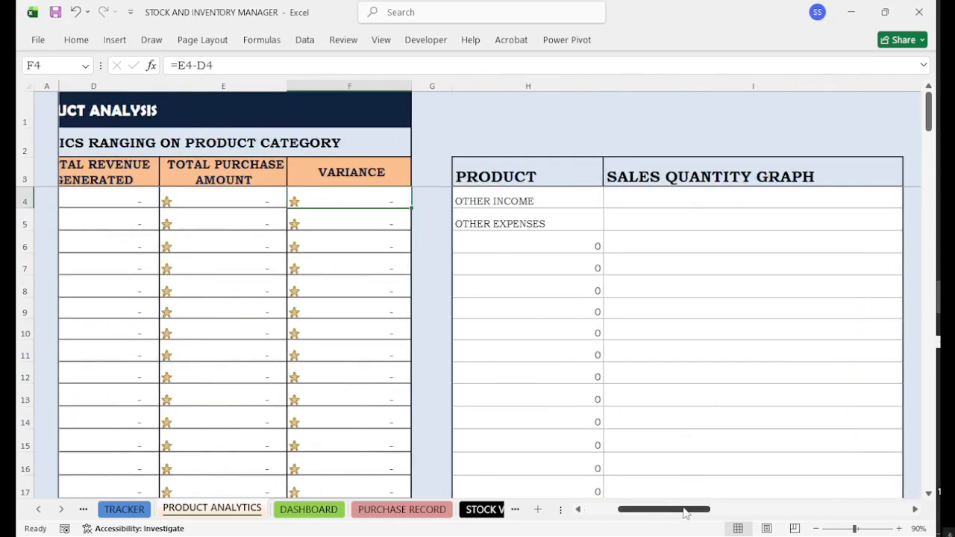
pyautogui.moveTo(685, 511); pyautogui.dragTo(652, 511)
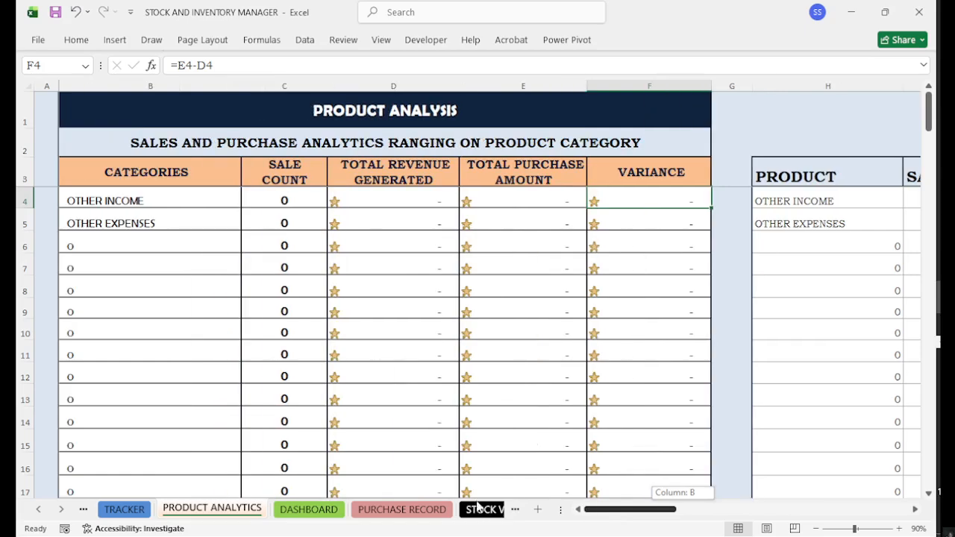
pyautogui.click(300, 511)
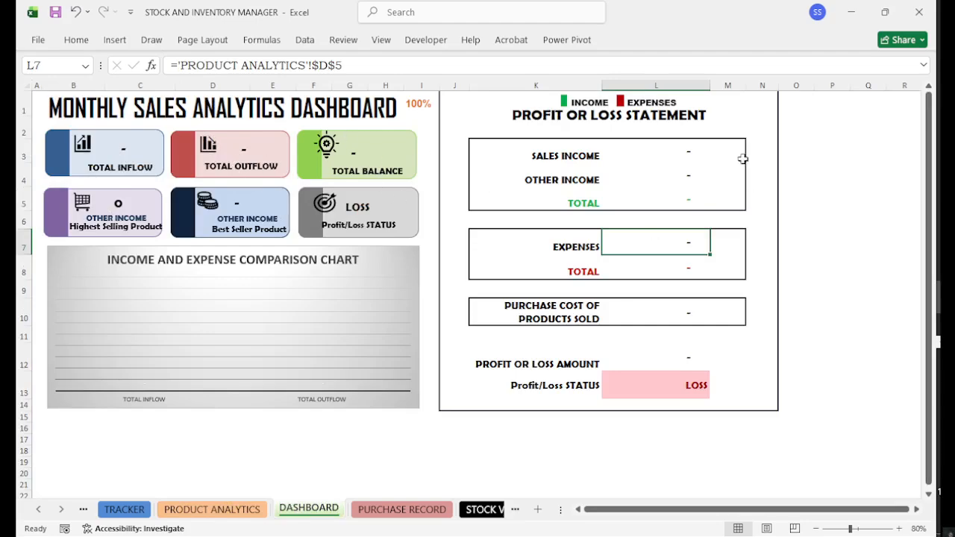
pyautogui.click(382, 513)
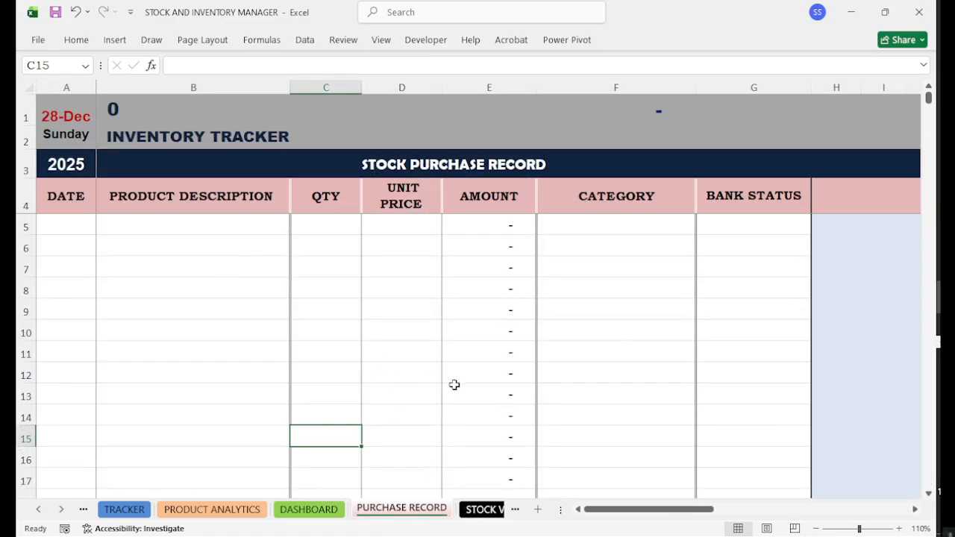
# Step: Add TSHIRT and SHOES to the products list on the STOCK VALIDATION sheet, in D4 and D5
pyautogui.click(481, 510)
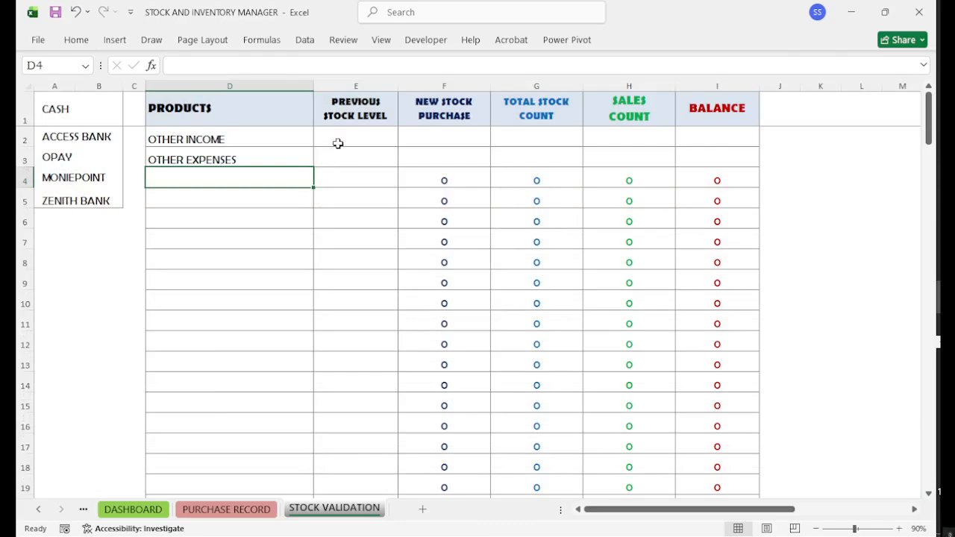
pyautogui.click(356, 174)
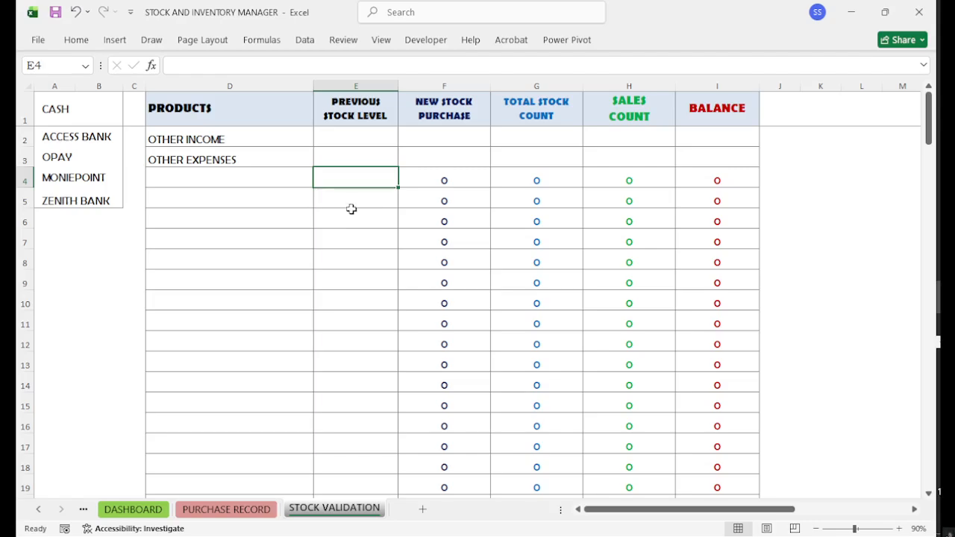
pyautogui.click(229, 182)
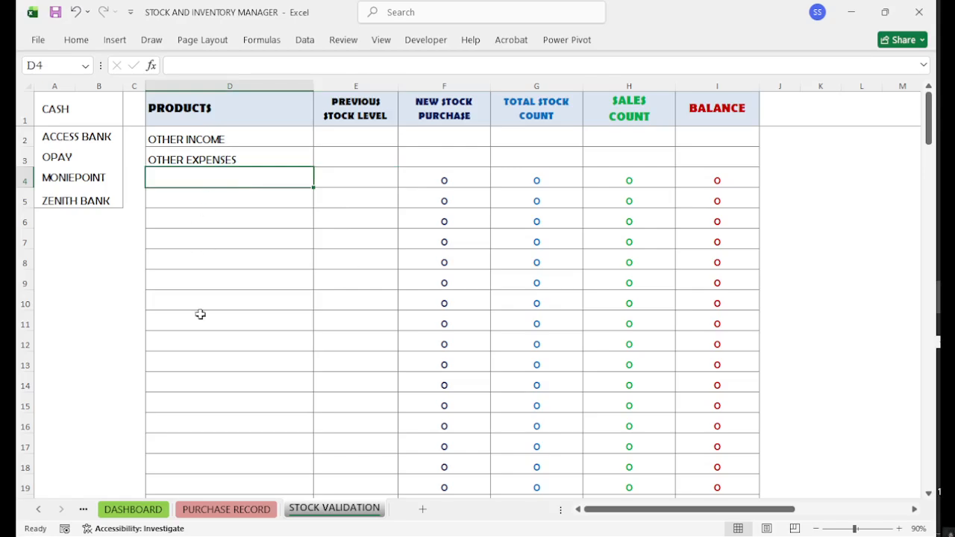
pyautogui.write('TSHIR')
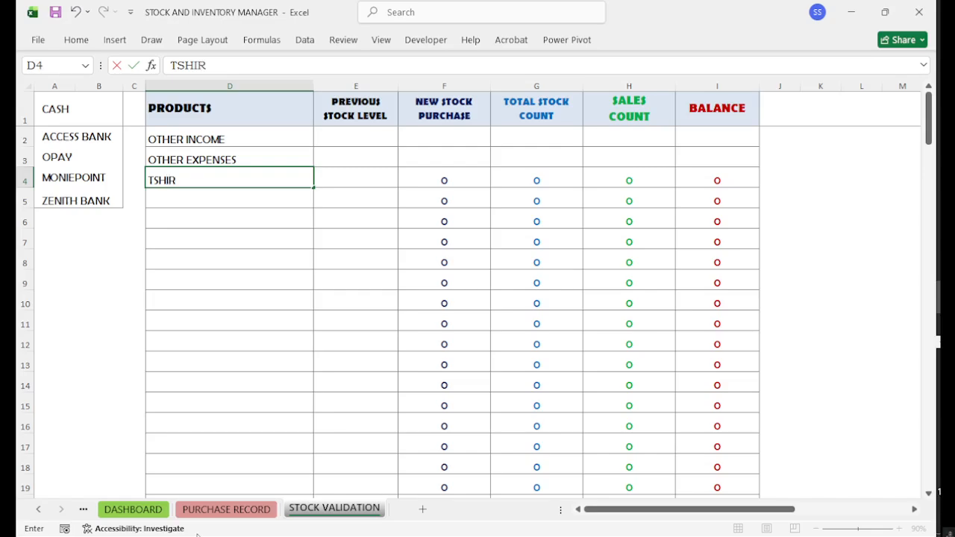
pyautogui.write('T')
pyautogui.press('Return')
pyautogui.write('SHOES')
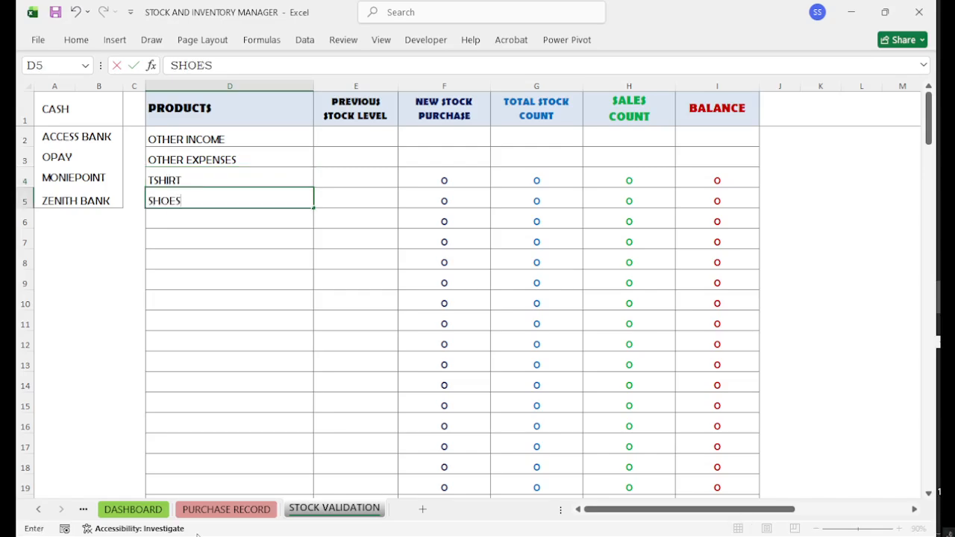
pyautogui.press('Return')
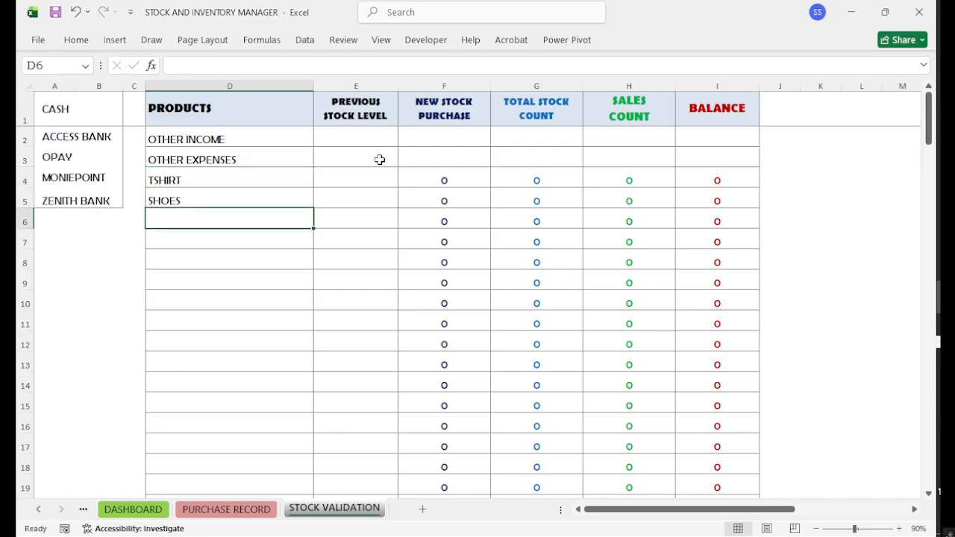
# Step: Set the previous stock level to 56 for TSHIRT and 28 for SHOES
pyautogui.click(365, 184)
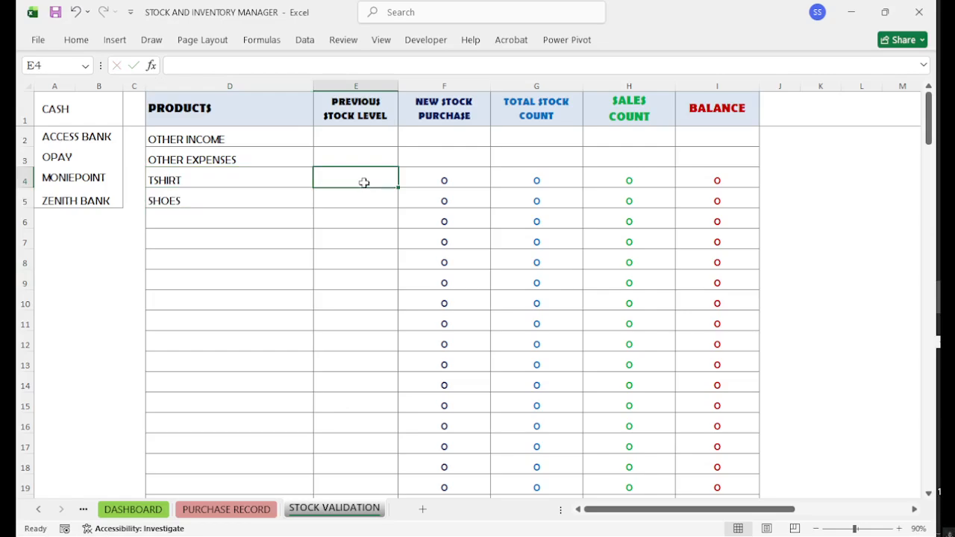
pyautogui.write('56')
pyautogui.press('Return')
pyautogui.write('2')
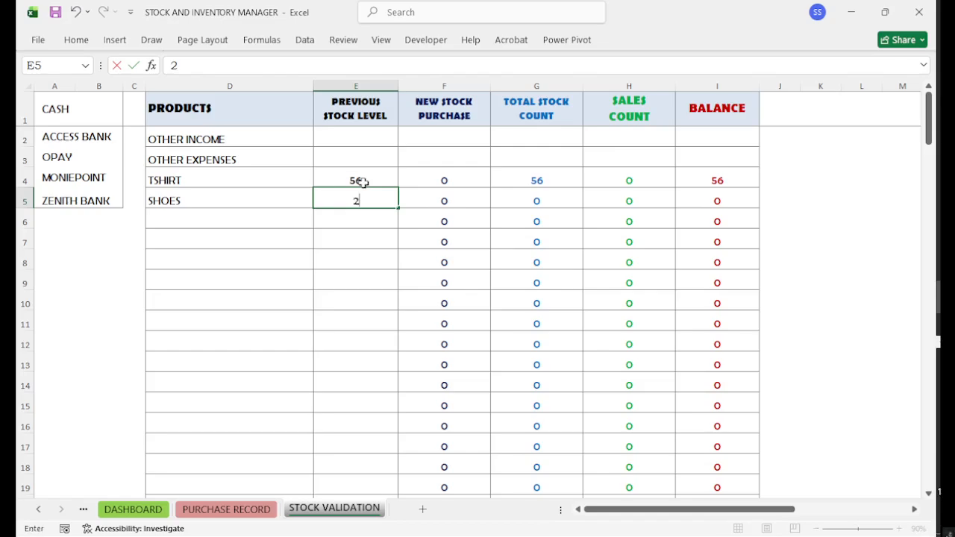
pyautogui.write('8')
pyautogui.press('Return')
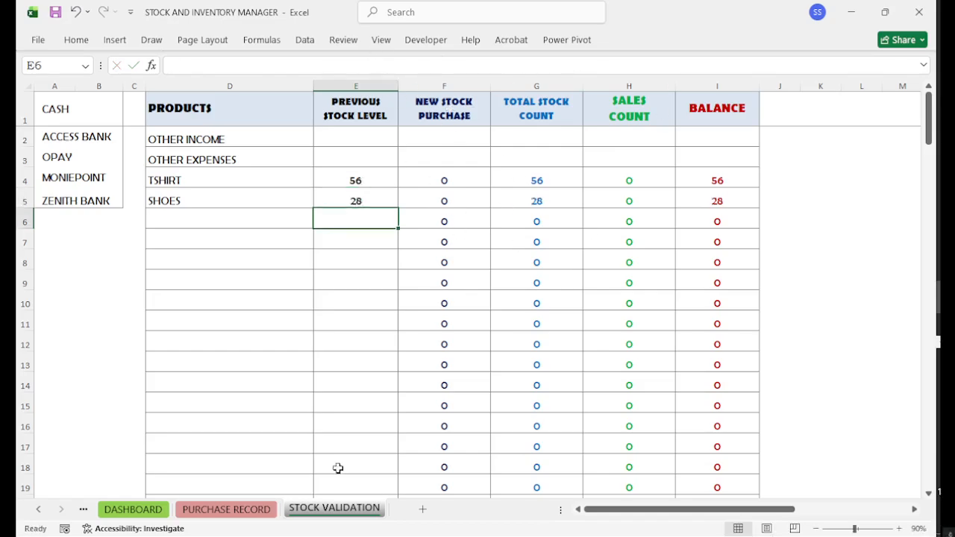
# Step: Record a purchase in row 5 of the PURCHASE RECORD sheet: quantity 10, unit price 5000, category TSHIRT
pyautogui.click(216, 509)
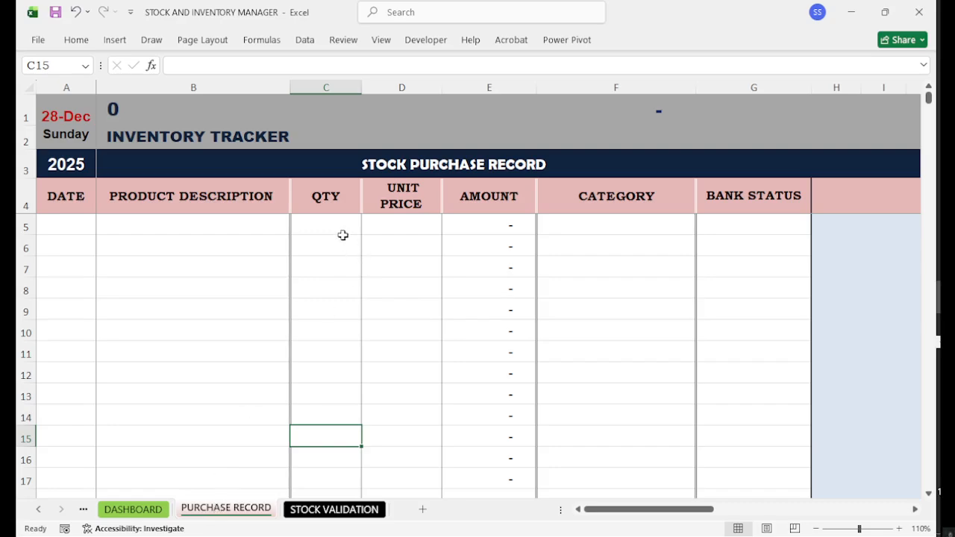
pyautogui.click(343, 240)
pyautogui.click(342, 228)
pyautogui.write('10')
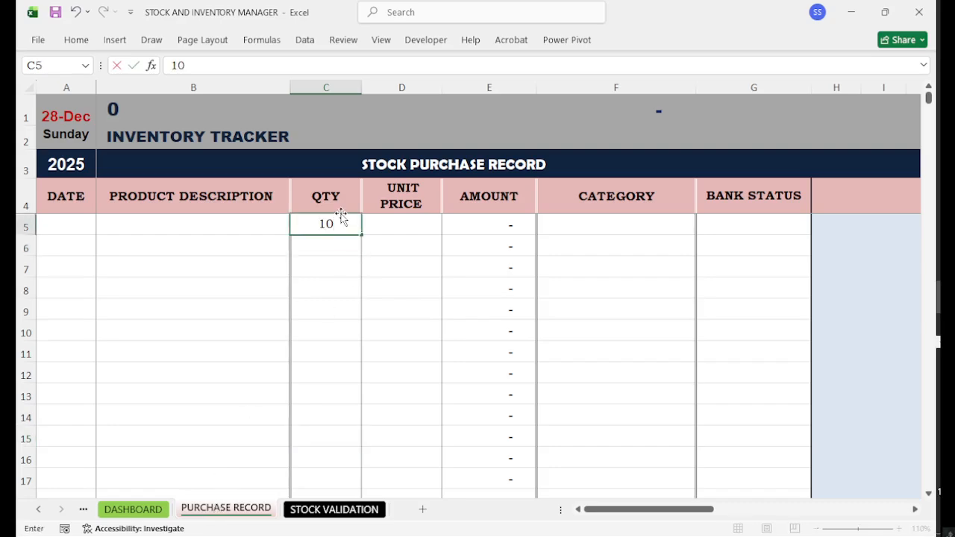
pyautogui.press('Tab')
pyautogui.write('5000')
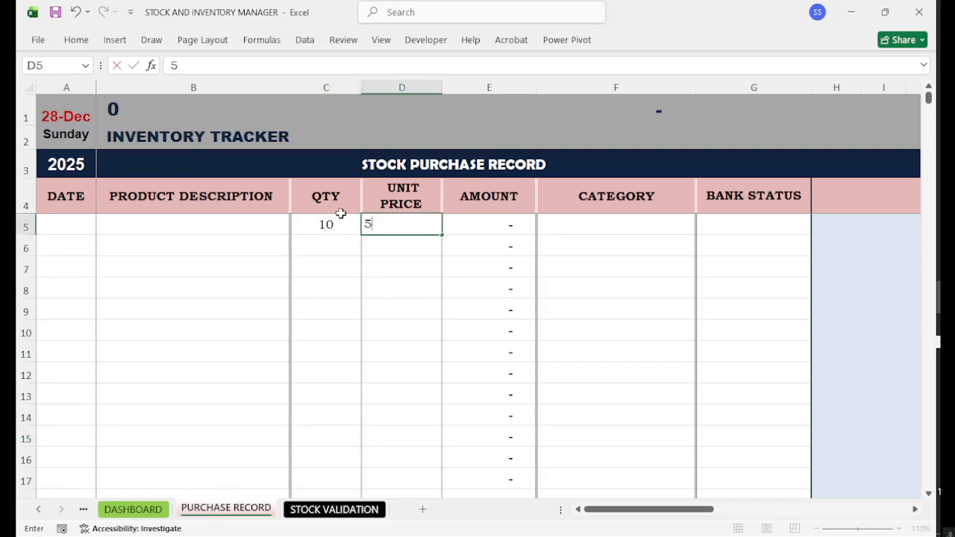
pyautogui.click(645, 231)
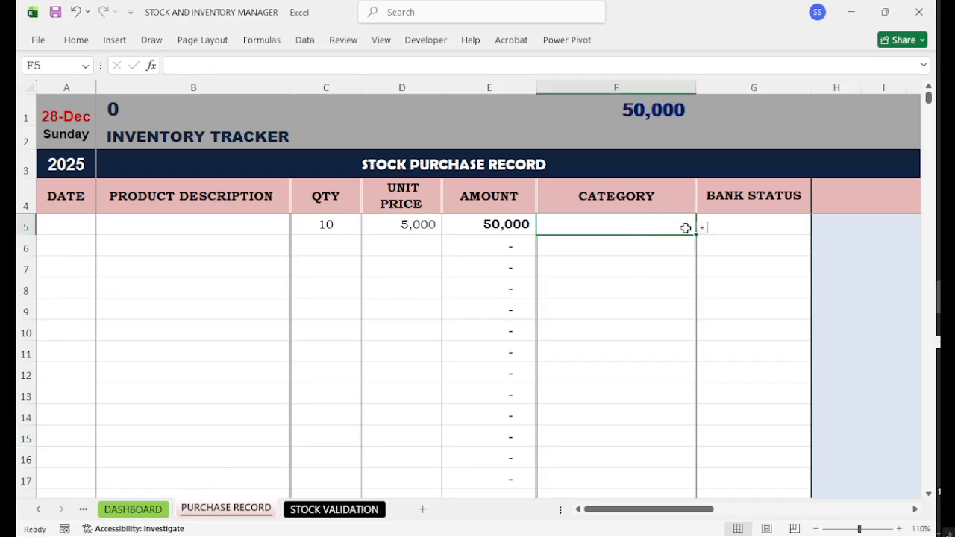
pyautogui.click(702, 227)
pyautogui.click(592, 269)
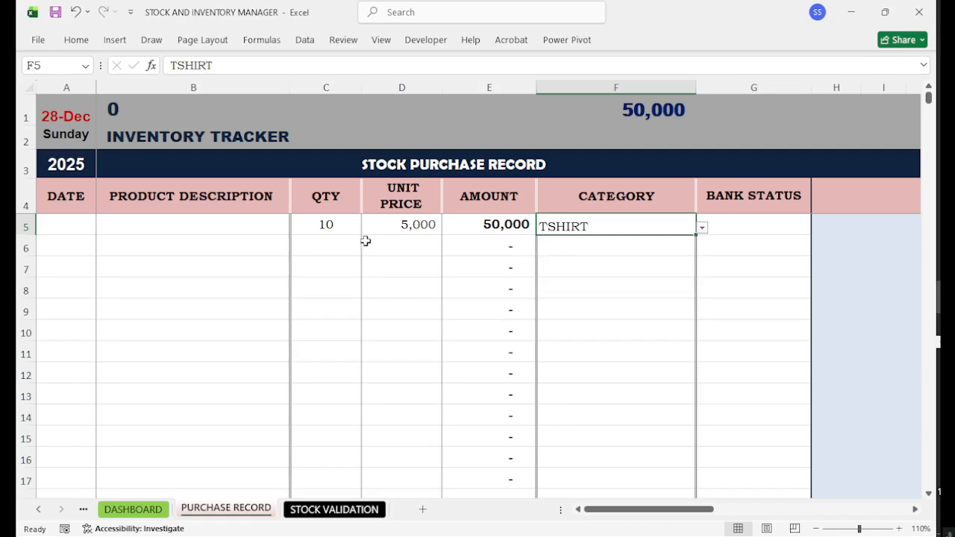
# Step: Record a purchase of quantity 5 at unit price 4000 under SHOES in row 6, and check the stock levels on STOCK VALIDATION
pyautogui.click(353, 244)
pyautogui.write('5')
pyautogui.click(391, 251)
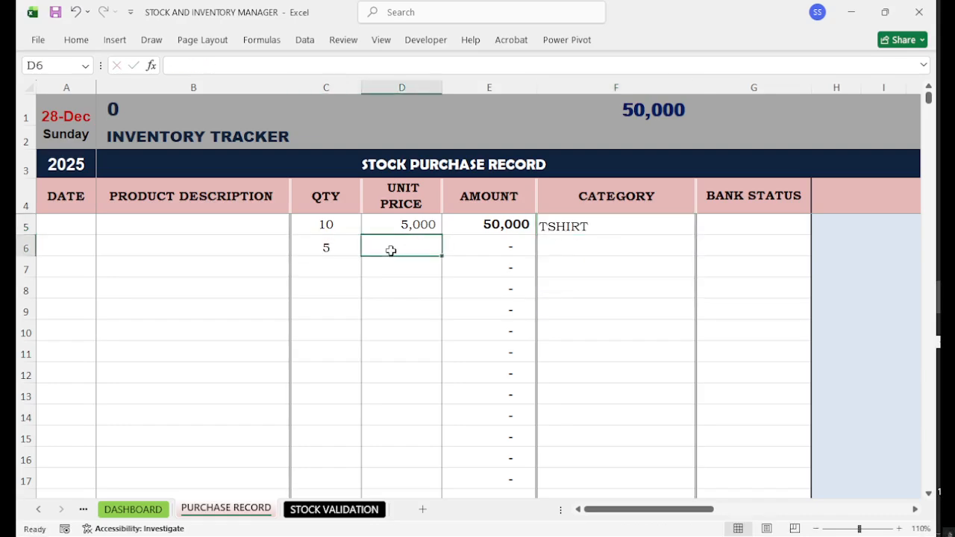
pyautogui.write('4000')
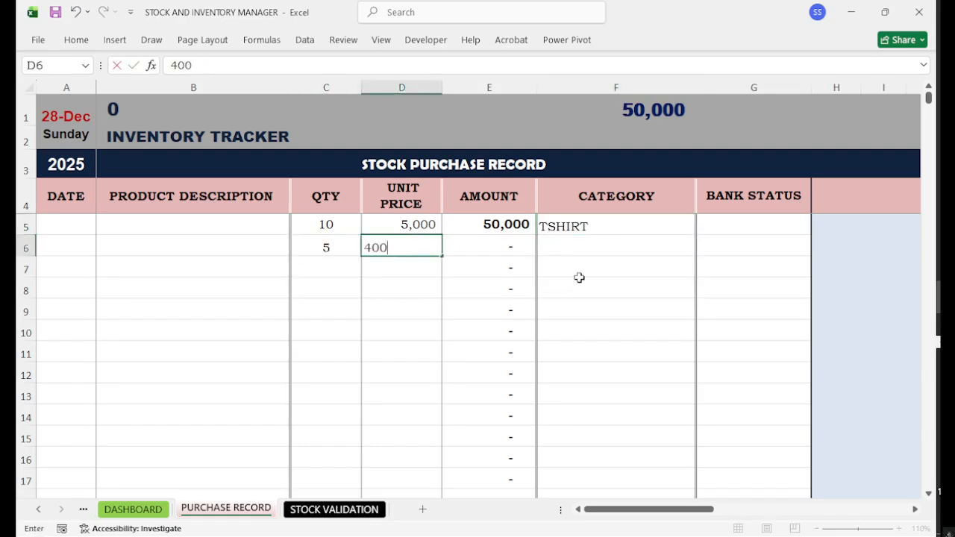
pyautogui.click(593, 254)
pyautogui.click(702, 249)
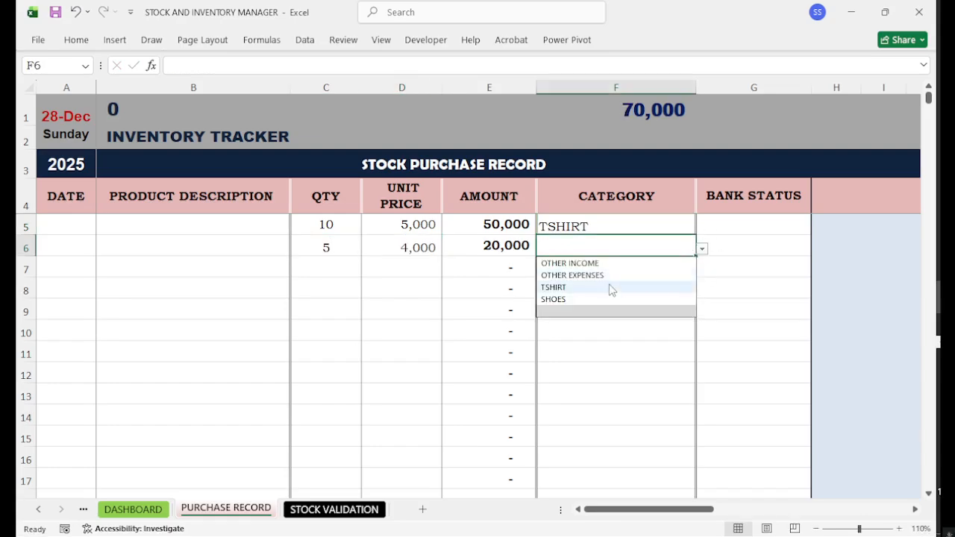
pyautogui.click(601, 299)
pyautogui.click(412, 271)
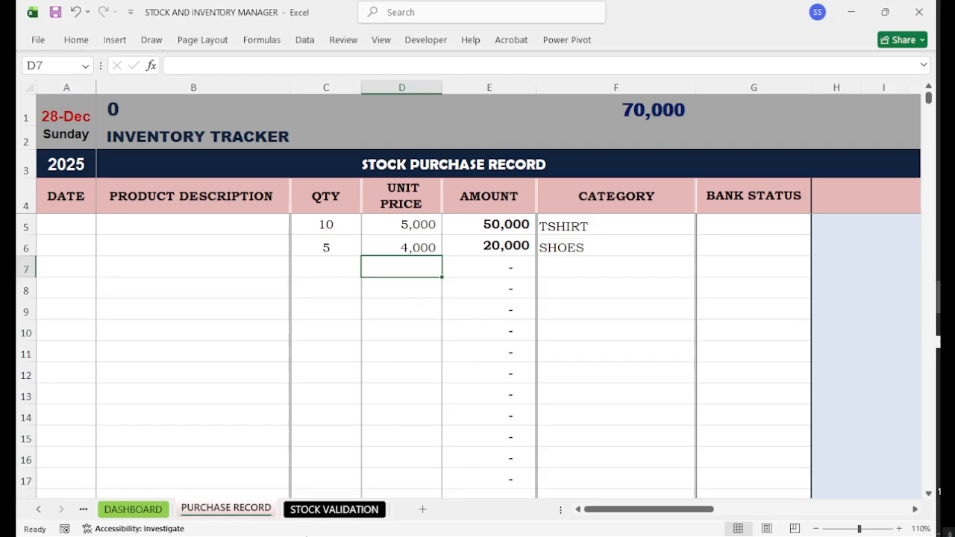
pyautogui.click(334, 510)
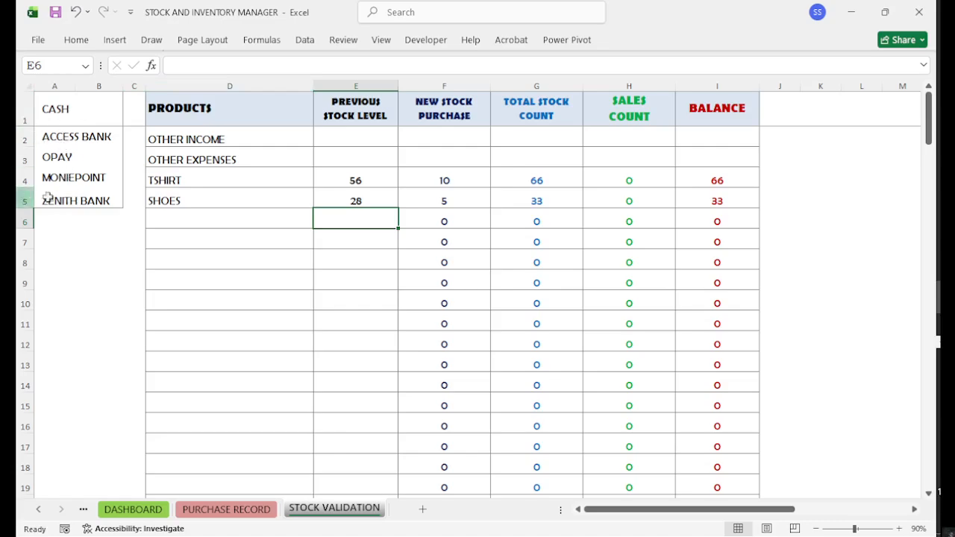
# Step: Record a 1-Dec sale in row 5 of the TRACKER sheet: quantity 3, amount 15000, category TSHIRT
pyautogui.click(82, 510)
pyautogui.click(83, 510)
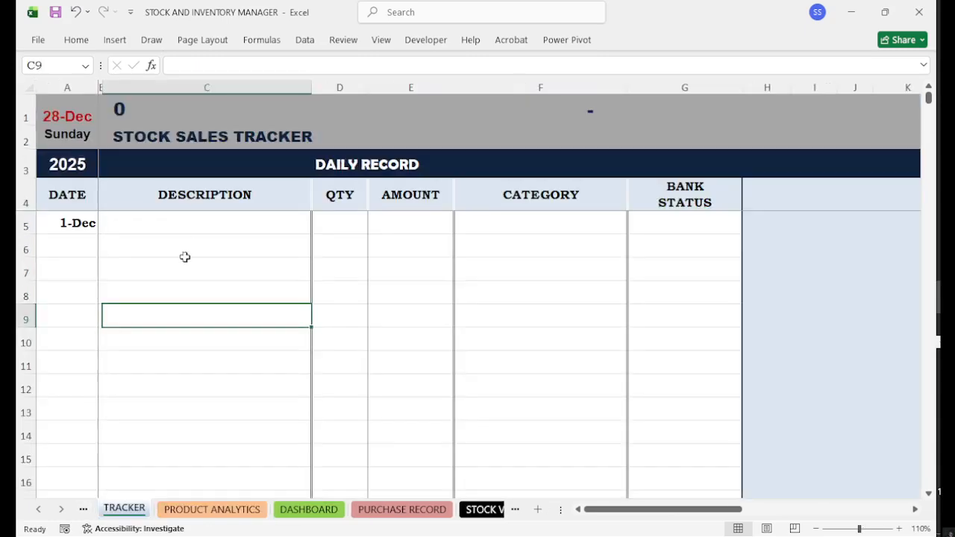
pyautogui.click(339, 220)
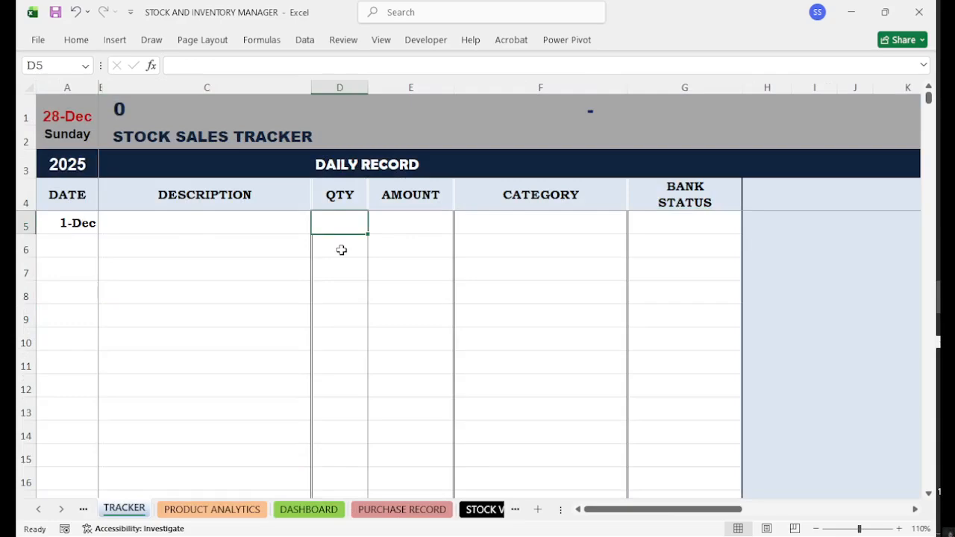
pyautogui.write('3')
pyautogui.click(378, 216)
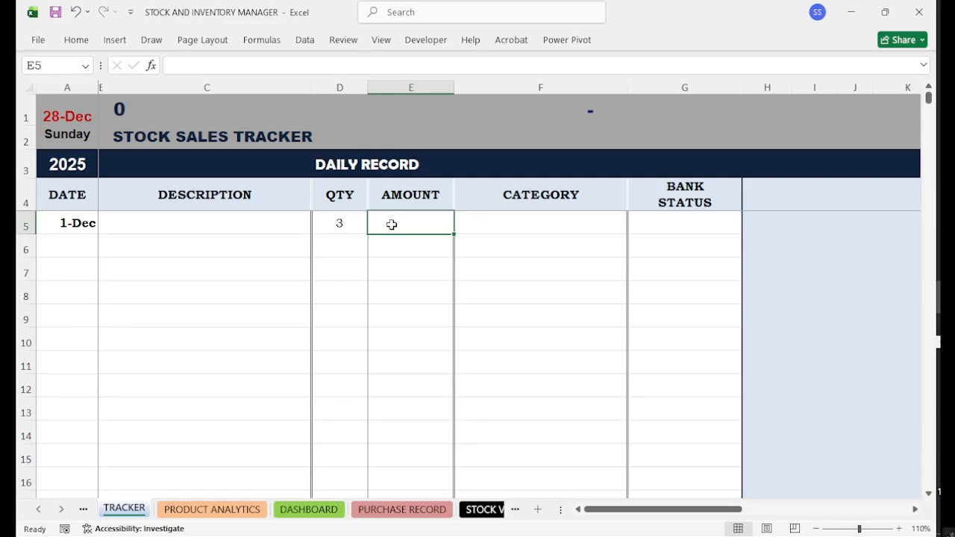
pyautogui.write('1')
pyautogui.write('5,00')
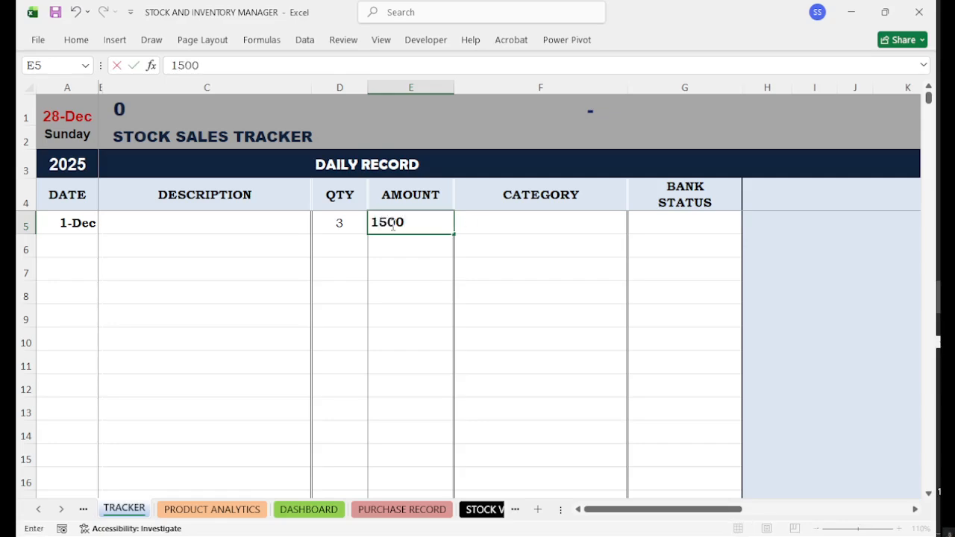
pyautogui.write('0')
pyautogui.click(583, 223)
pyautogui.click(633, 228)
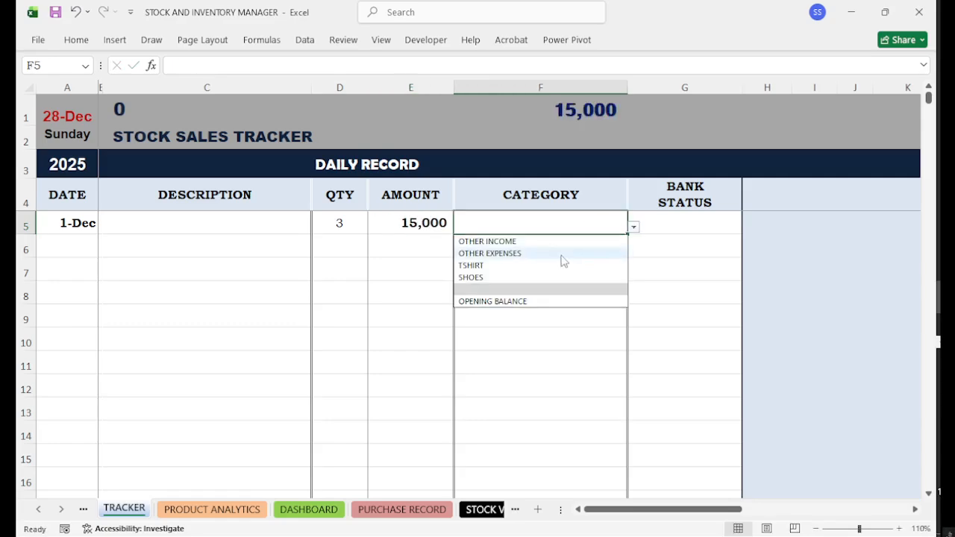
pyautogui.click(513, 266)
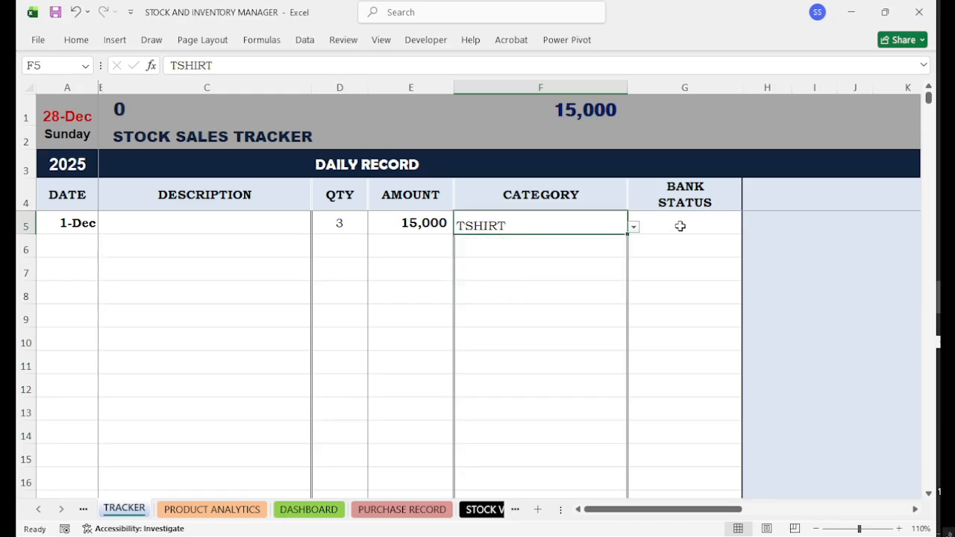
# Step: Review the bank status options for the row 5 sale, and check the category figures on the PRODUCT ANALYTICS sheet
pyautogui.click(680, 226)
pyautogui.click(748, 227)
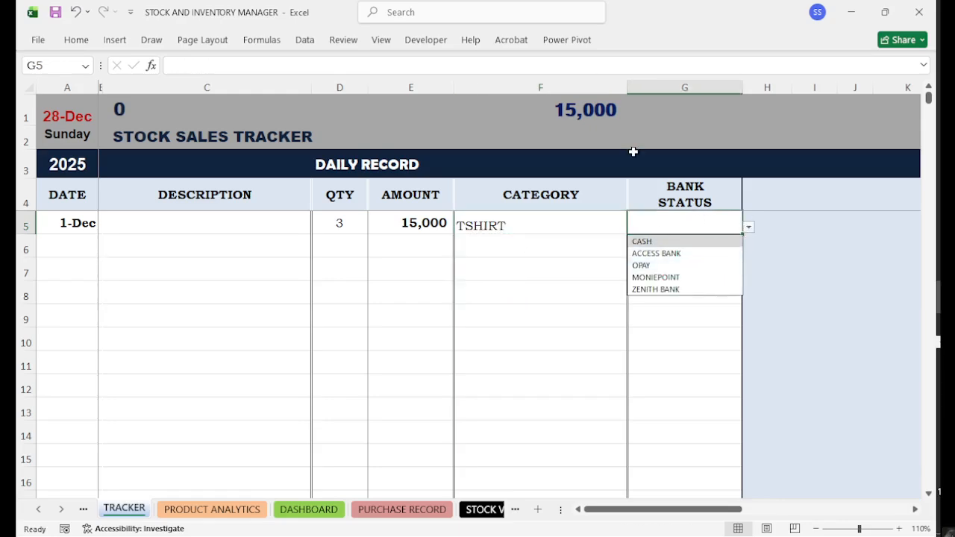
pyautogui.click(391, 296)
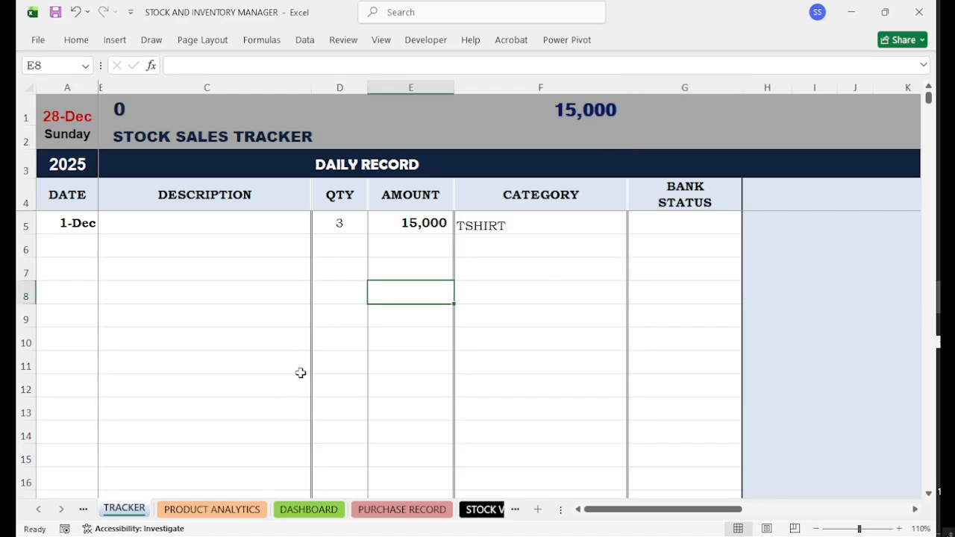
pyautogui.click(335, 250)
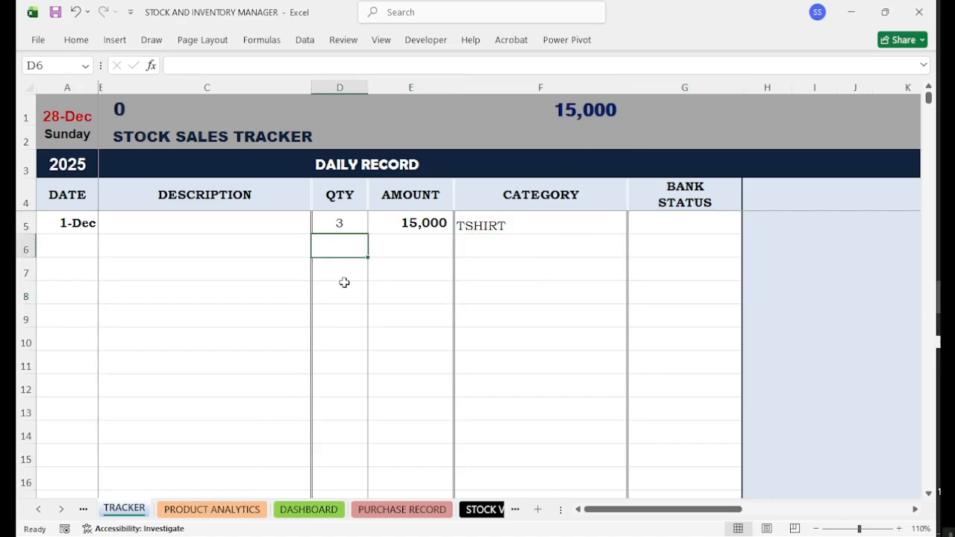
pyautogui.click(215, 510)
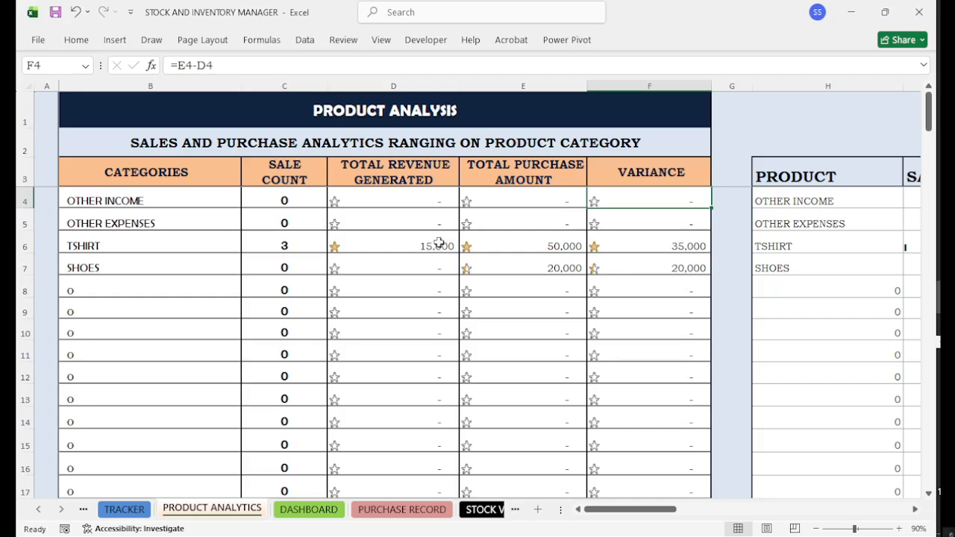
# Step: Record a sale in row 6 of the TRACKER sheet: quantity 4, amount 18,000, category SHOES
pyautogui.click(141, 511)
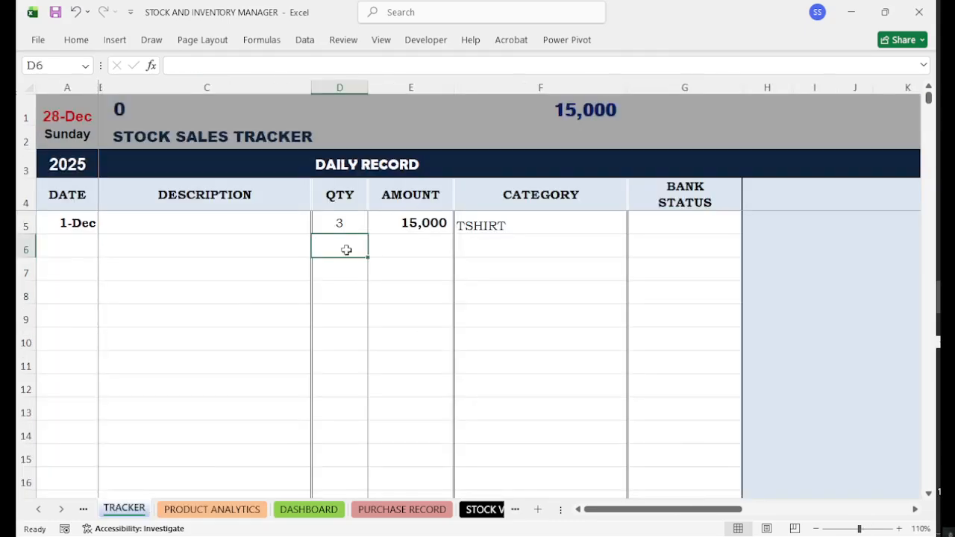
pyautogui.write('4')
pyautogui.click(413, 243)
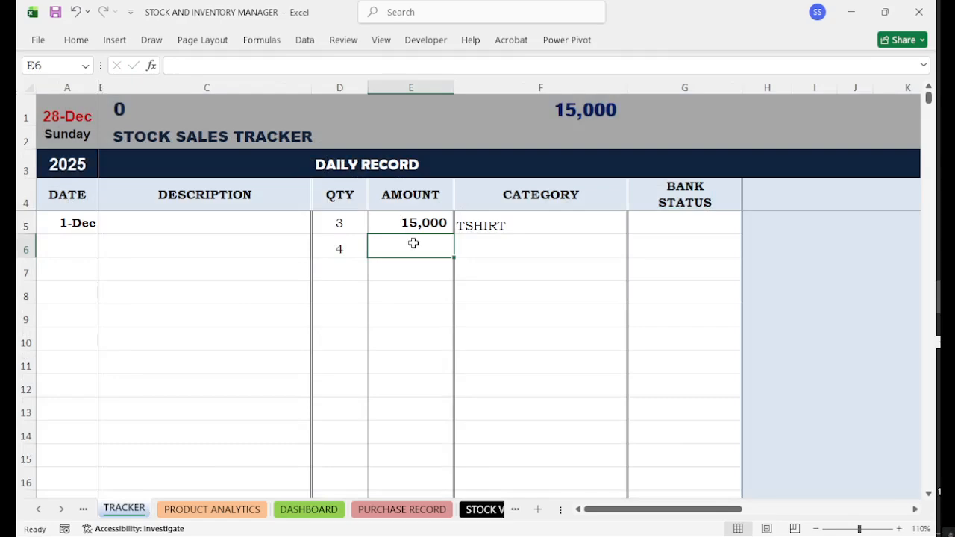
pyautogui.write('1')
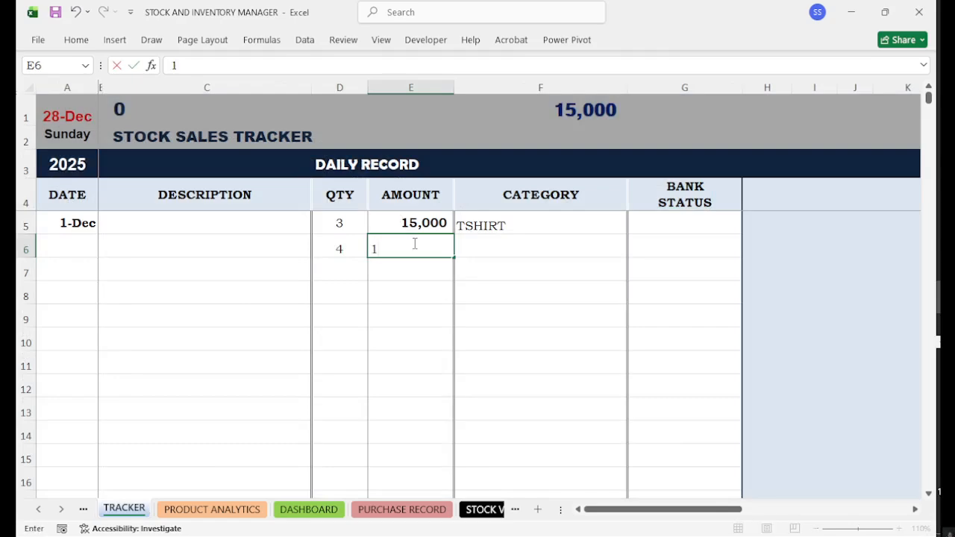
pyautogui.write('8,000')
pyautogui.click(575, 252)
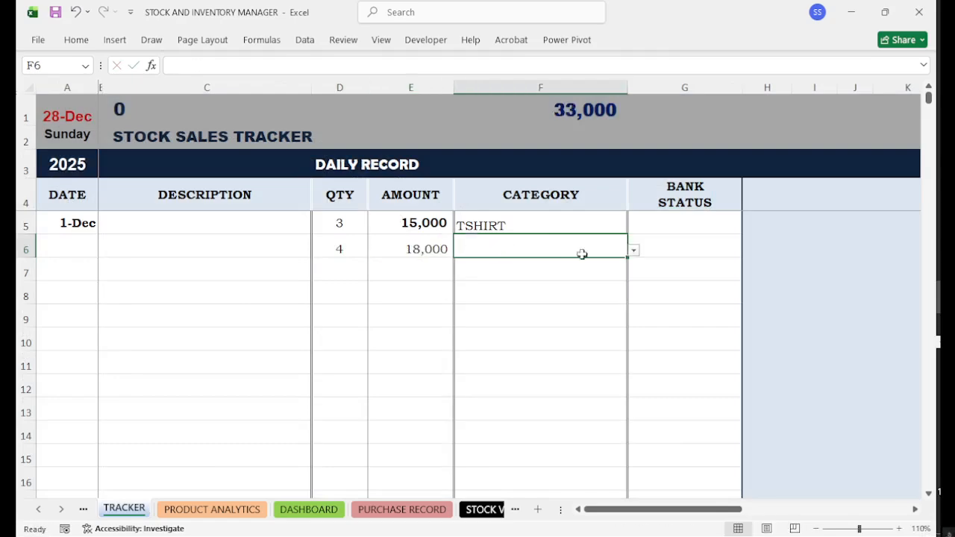
pyautogui.click(633, 250)
pyautogui.click(512, 302)
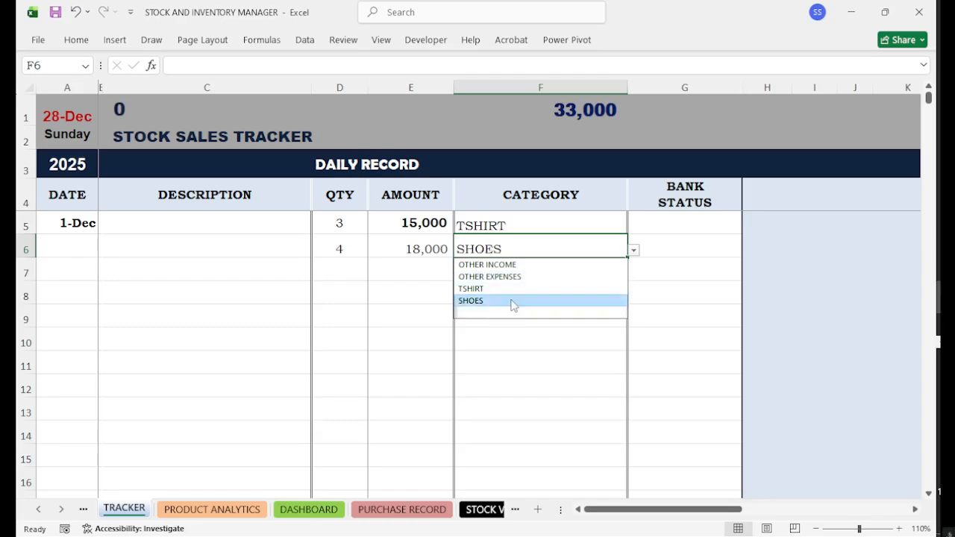
# Step: Examine the revenue, purchase and variance figures on PRODUCT ANALYTICS and the profit or loss statement on DASHBOARD
pyautogui.click(252, 514)
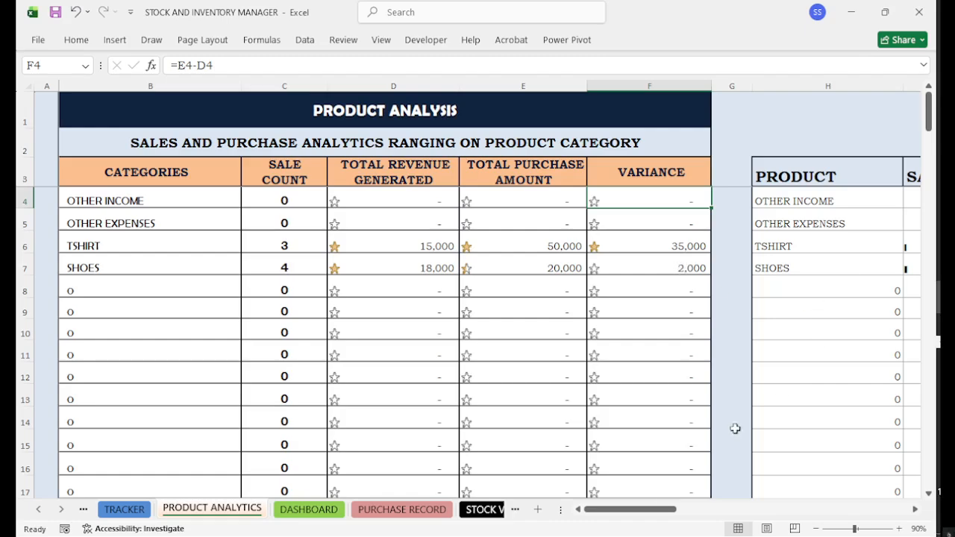
pyautogui.moveTo(659, 509); pyautogui.dragTo(313, 511)
pyautogui.click(309, 510)
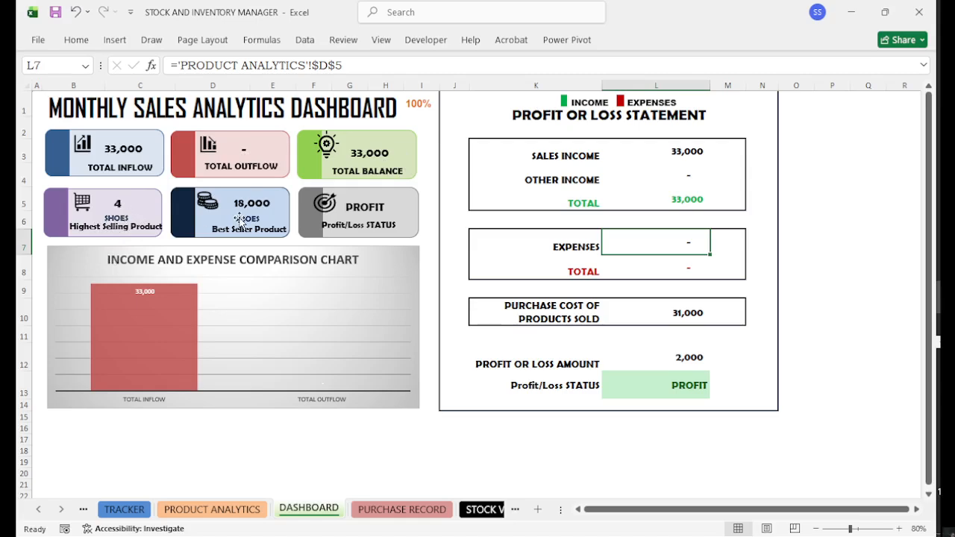
# Step: Enter a sale of quantity 2 under TSHIRT in row 7 of TRACKER, leaving its amount blank, and check the DASHBOARD
pyautogui.click(138, 510)
pyautogui.click(335, 262)
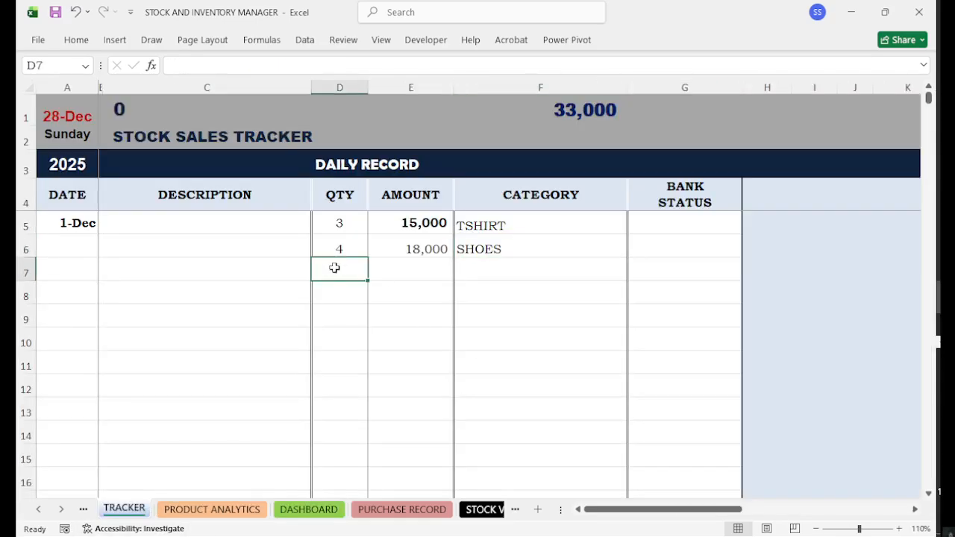
pyautogui.write('2')
pyautogui.click(539, 270)
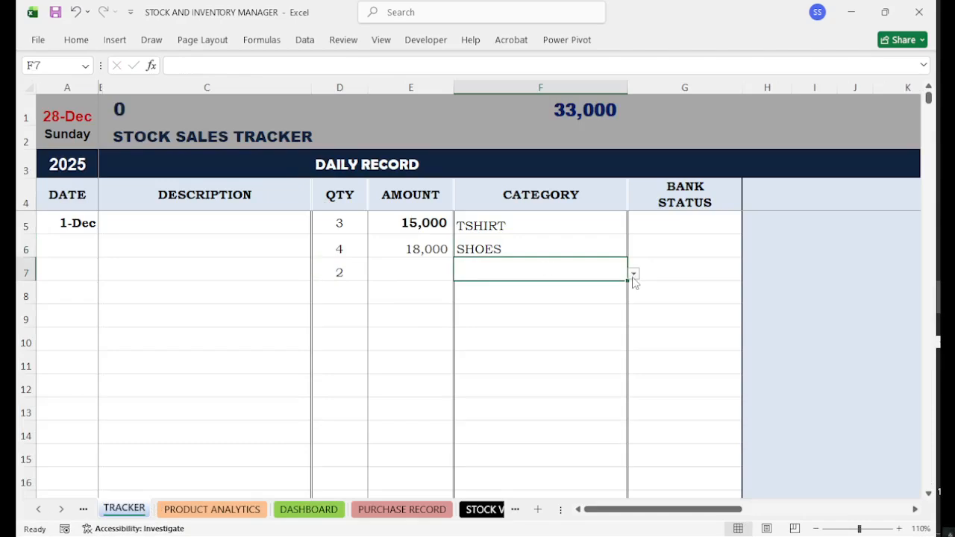
pyautogui.click(633, 276)
pyautogui.click(483, 312)
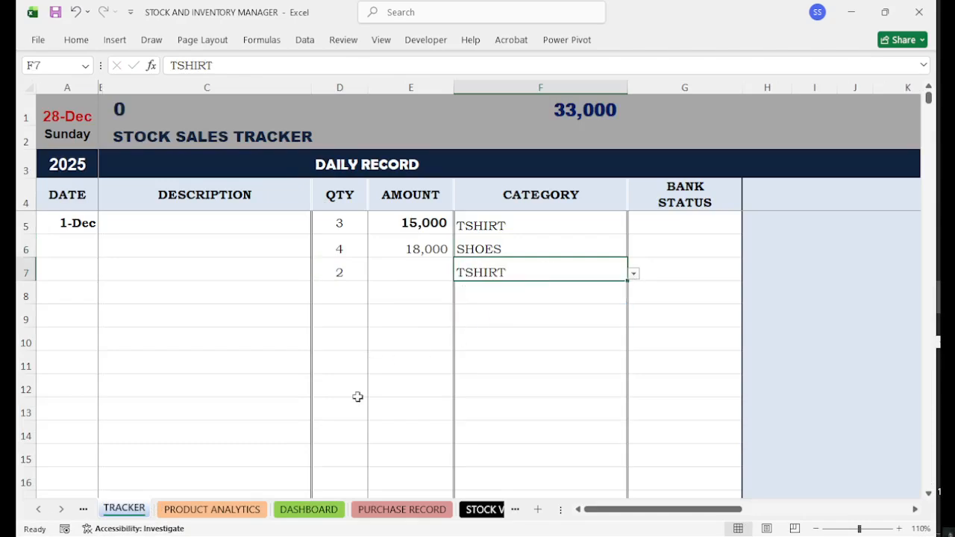
pyautogui.click(308, 510)
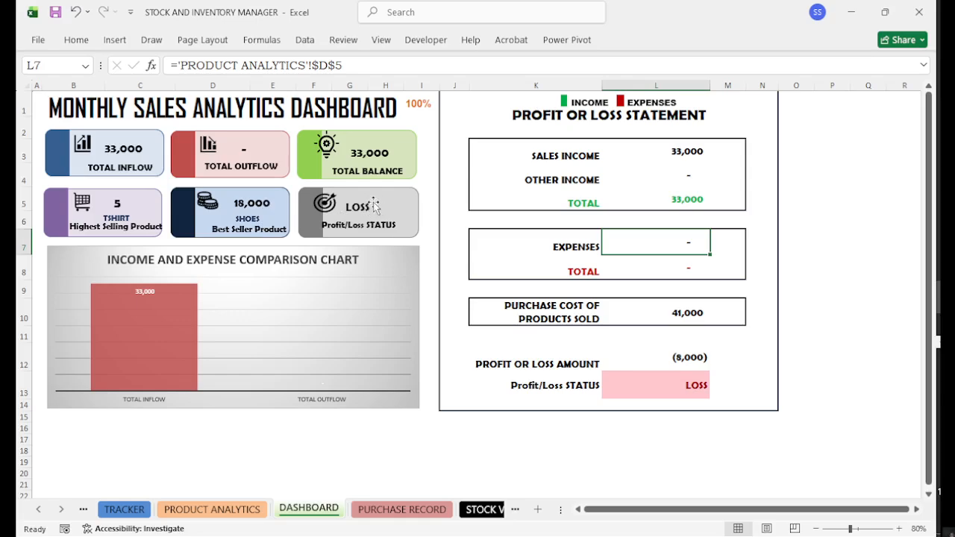
pyautogui.moveTo(364, 217); pyautogui.dragTo(377, 209)
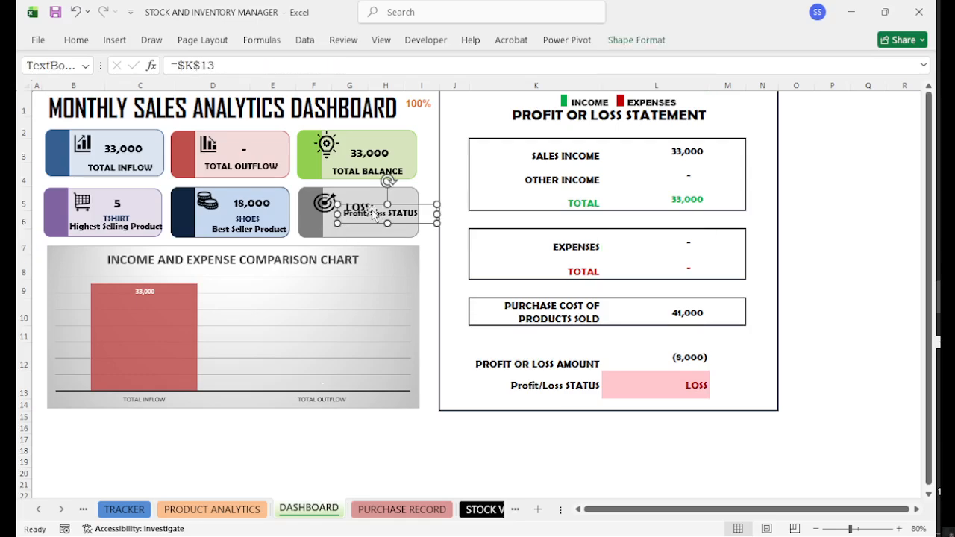
pyautogui.click(401, 266)
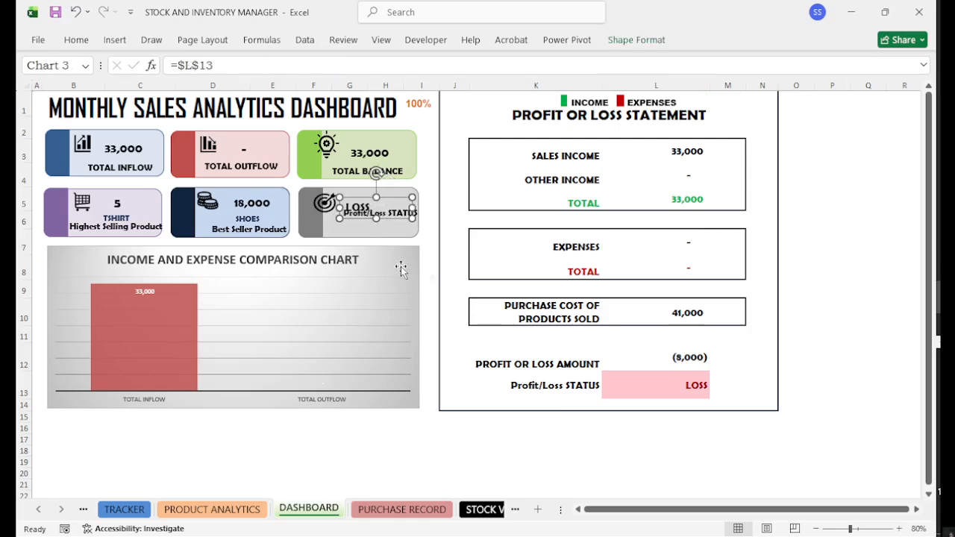
pyautogui.hotkey('ctrl', 'z')
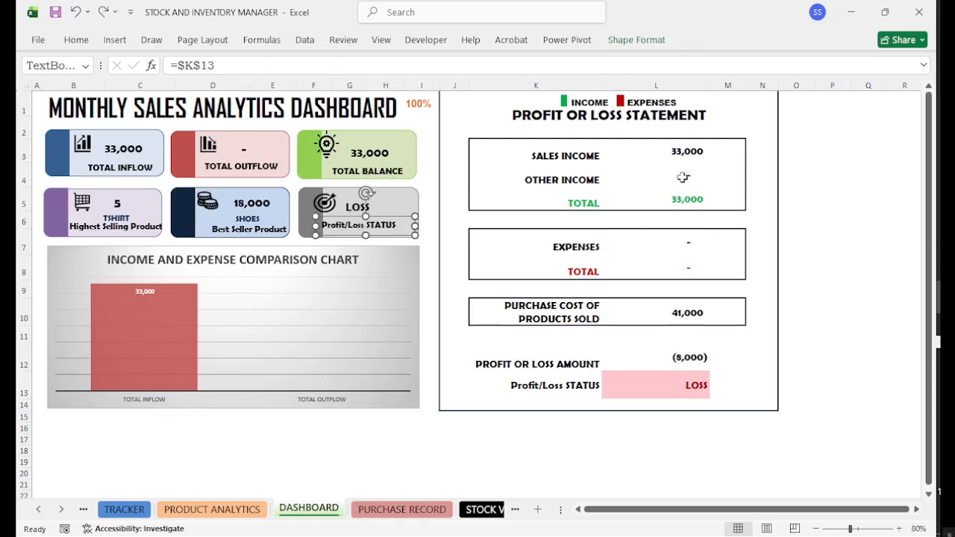
pyautogui.click(652, 230)
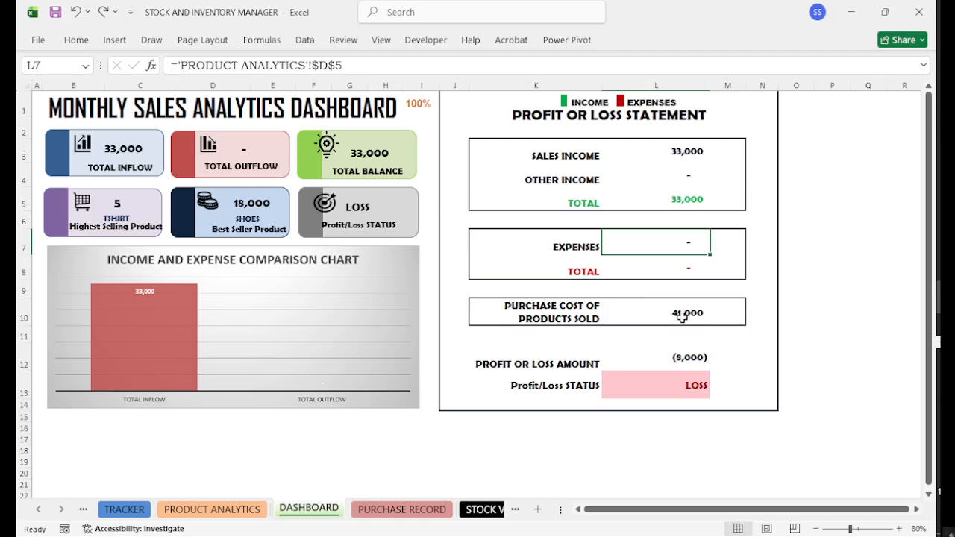
# Step: Compare the purchase entries on PURCHASE RECORD and the category totals on PRODUCT ANALYTICS with the DASHBOARD's profit or loss amount
pyautogui.click(409, 509)
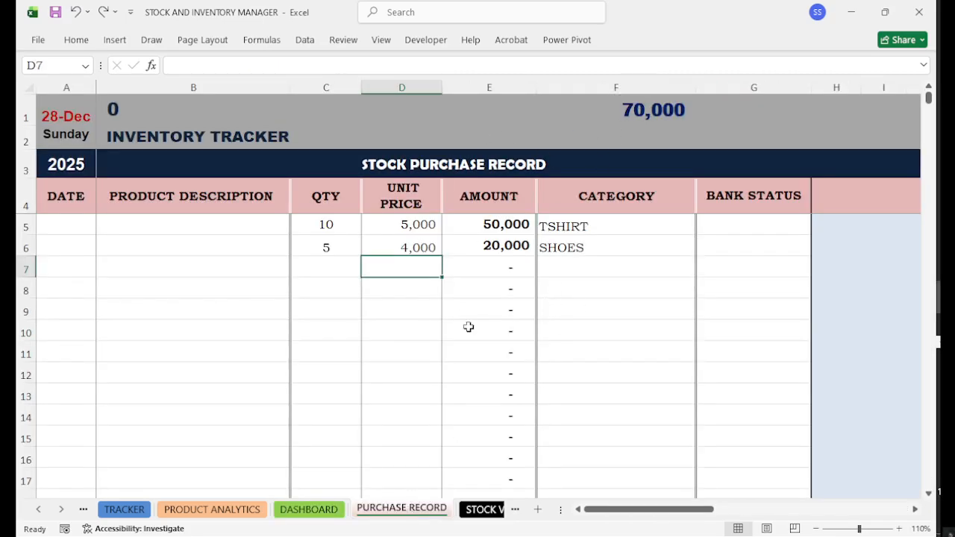
pyautogui.click(217, 510)
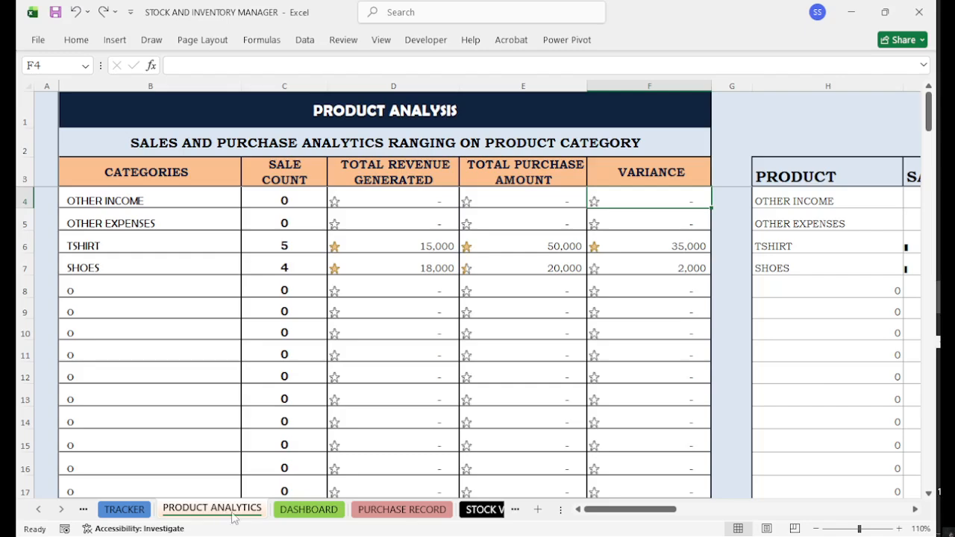
pyautogui.click(308, 510)
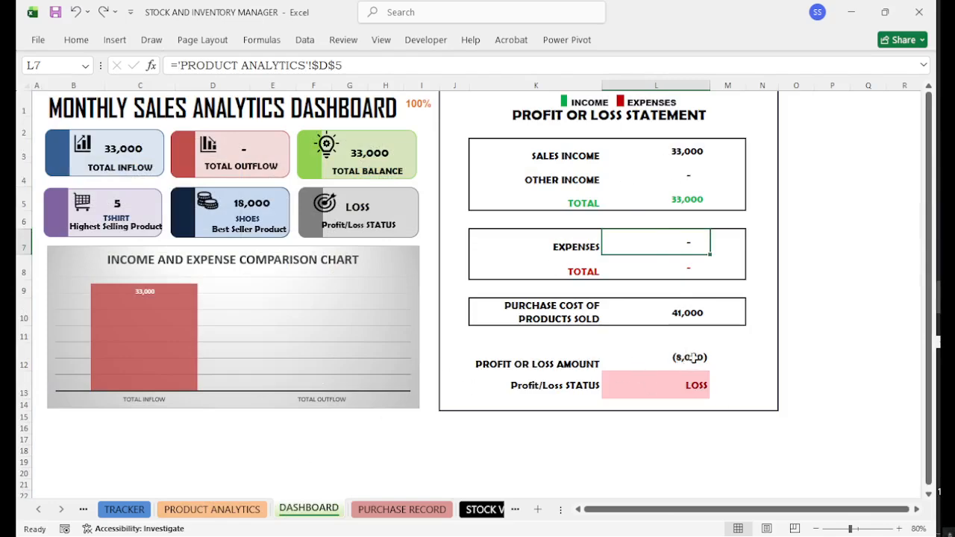
# Step: Set the amount of the TSHIRT sale in row 7 of TRACKER to 5000, and check the profit or loss status on DASHBOARD
pyautogui.click(127, 509)
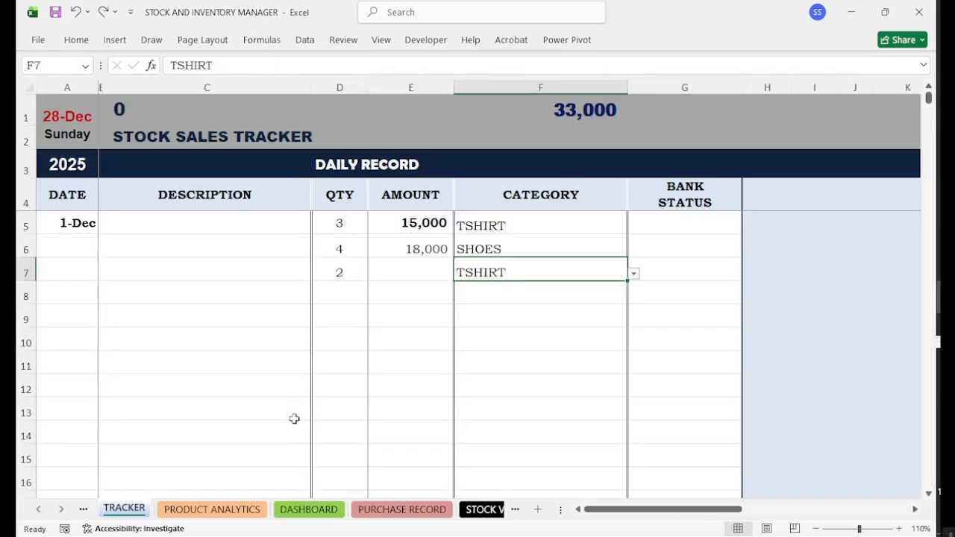
pyautogui.click(403, 269)
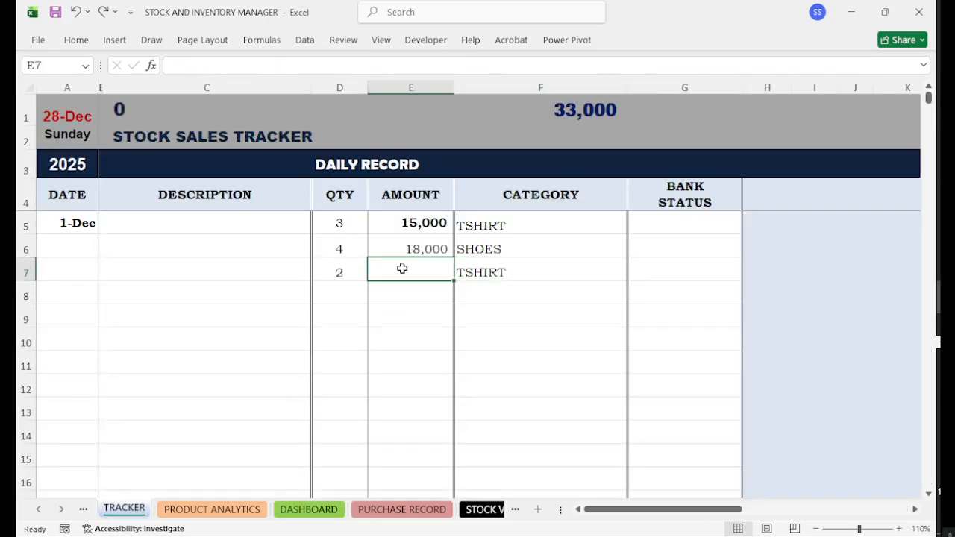
pyautogui.write('5000')
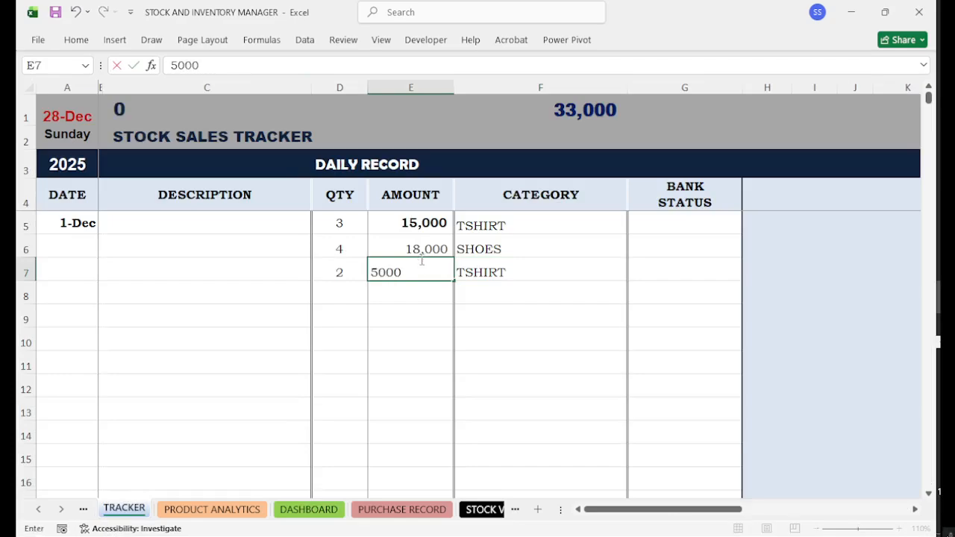
pyautogui.press('Return')
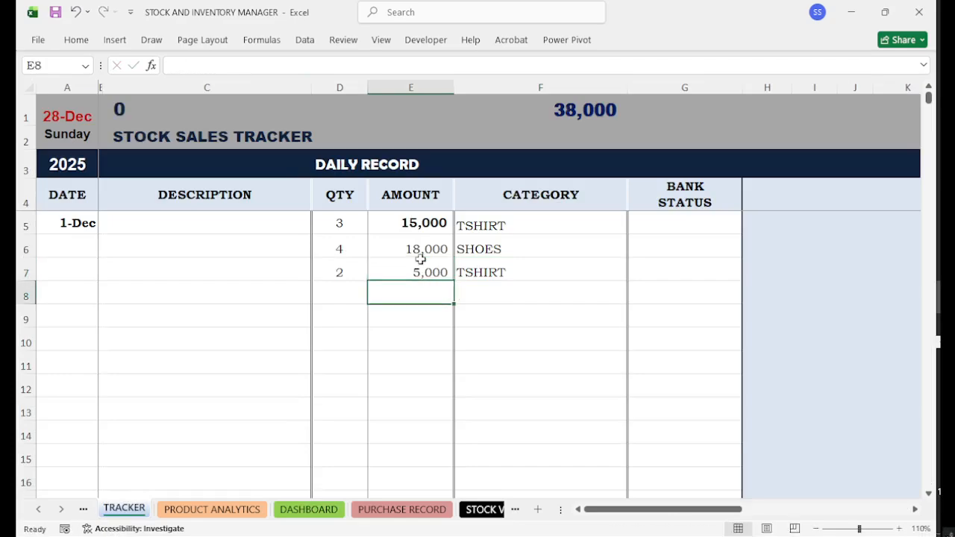
pyautogui.click(308, 511)
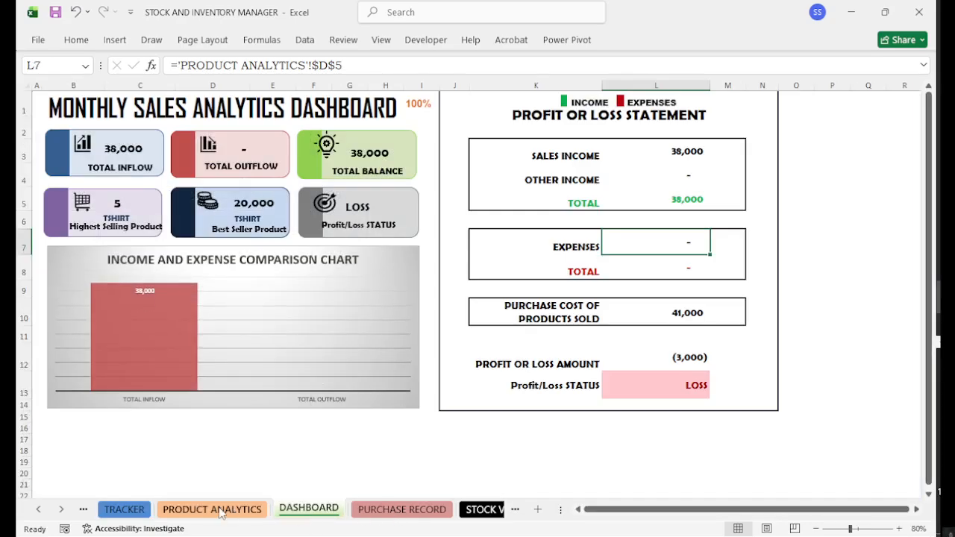
pyautogui.click(216, 511)
# Step: Set the amount of the SHOES sale in row 6 of TRACKER to 20000, and check the unit prices on PURCHASE RECORD
pyautogui.click(131, 507)
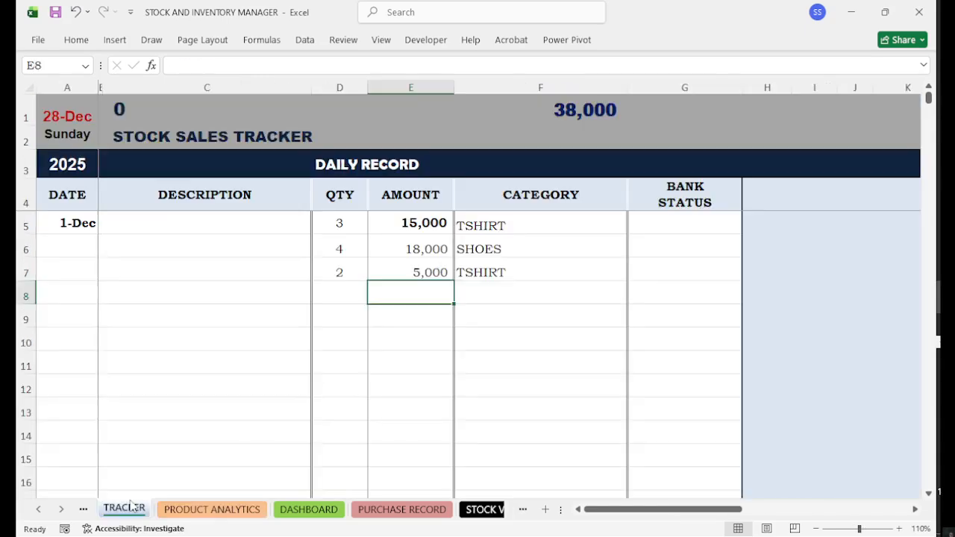
pyautogui.click(418, 250)
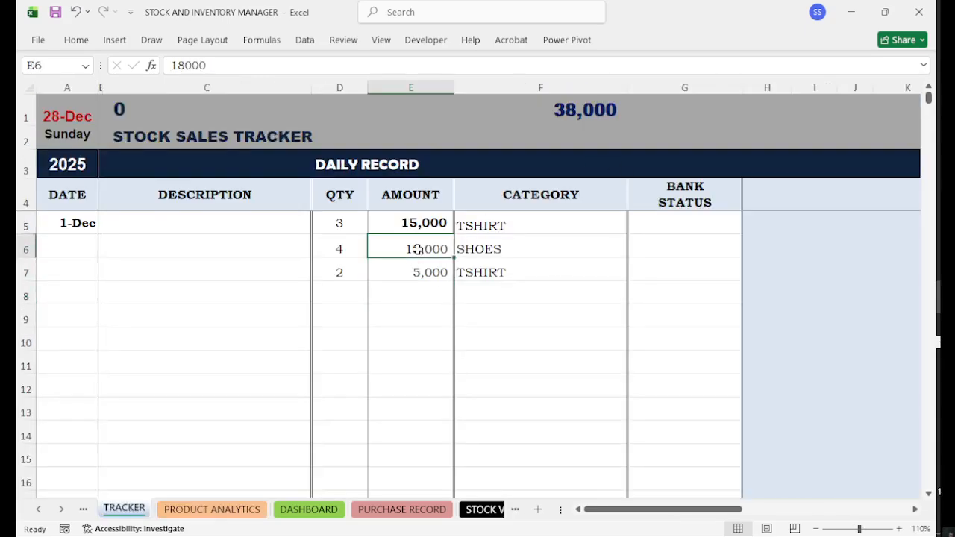
pyautogui.write('20')
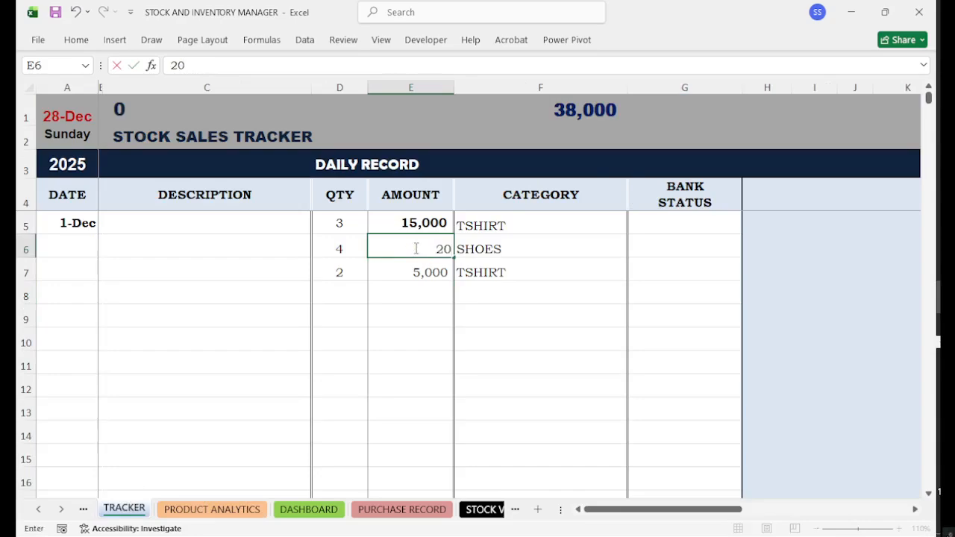
pyautogui.write('000')
pyautogui.press('Return')
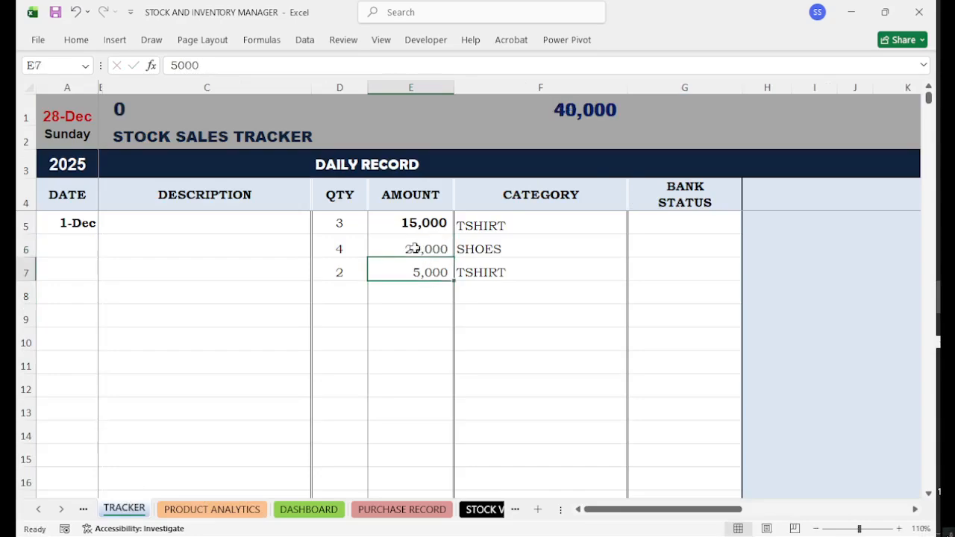
pyautogui.click(414, 248)
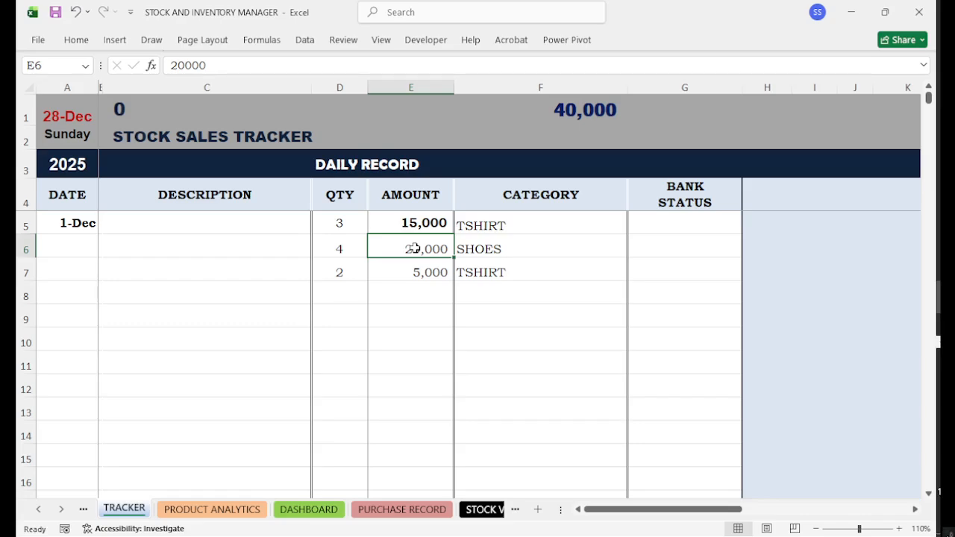
pyautogui.press('Down')
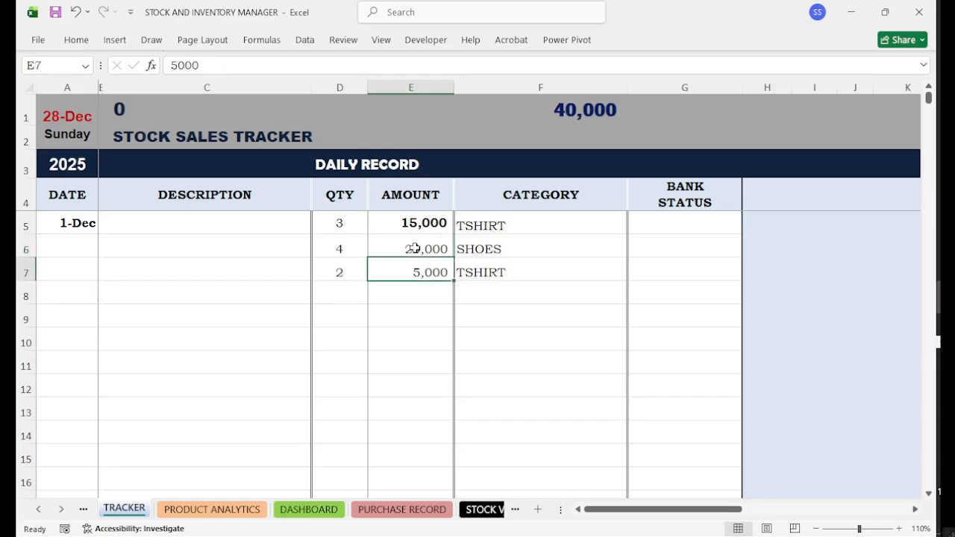
pyautogui.click(424, 515)
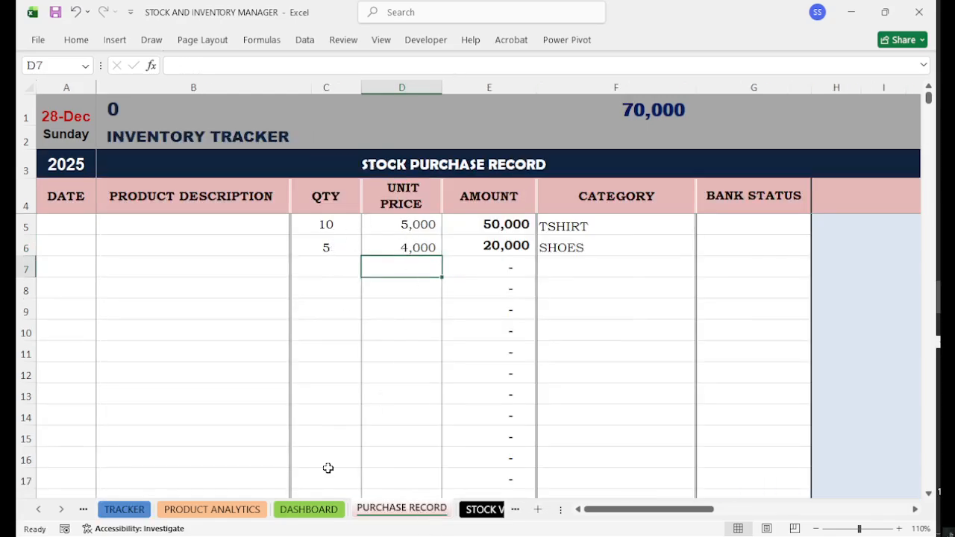
pyautogui.click(128, 511)
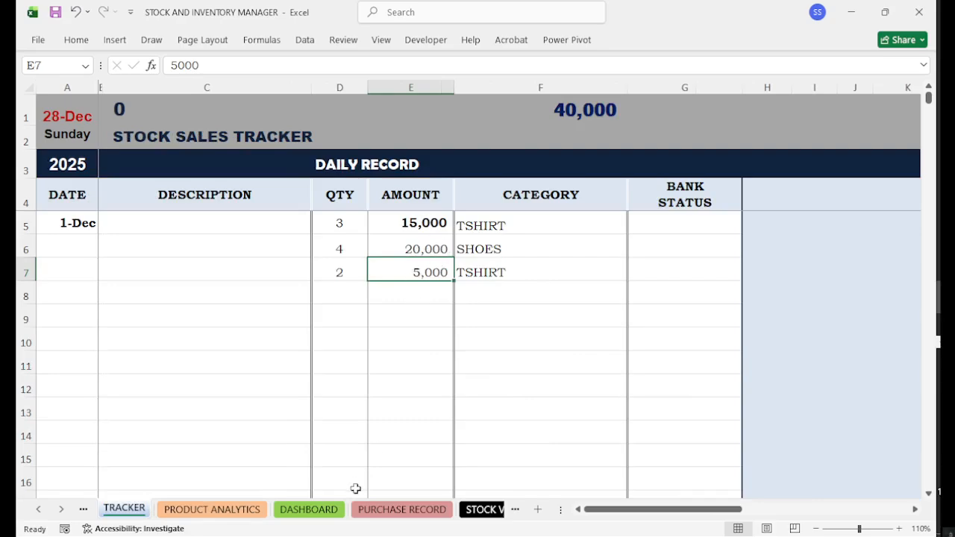
# Step: Set the amount of the TSHIRT sale in row 7 of TRACKER to 10000, and check the profit or loss status on DASHBOARD
pyautogui.click(400, 511)
pyautogui.click(334, 510)
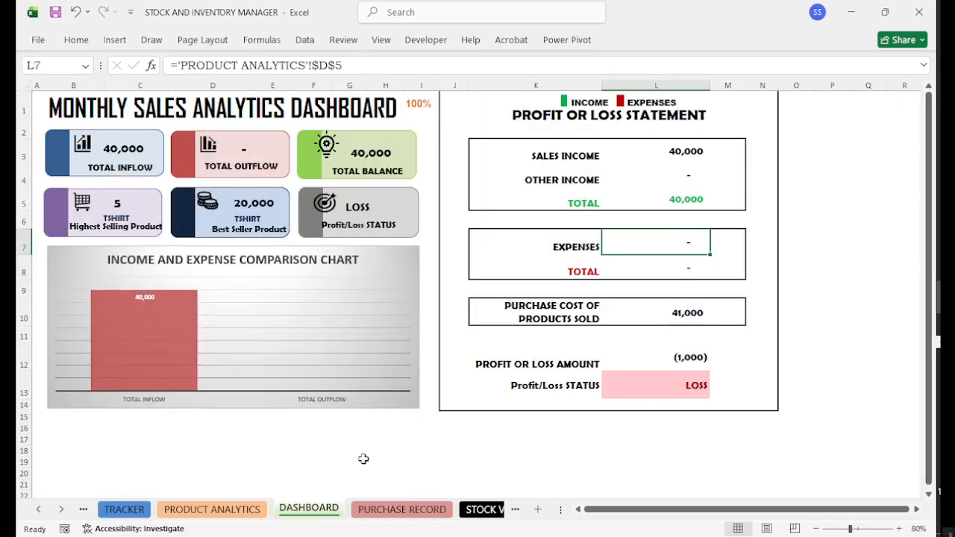
pyautogui.click(123, 510)
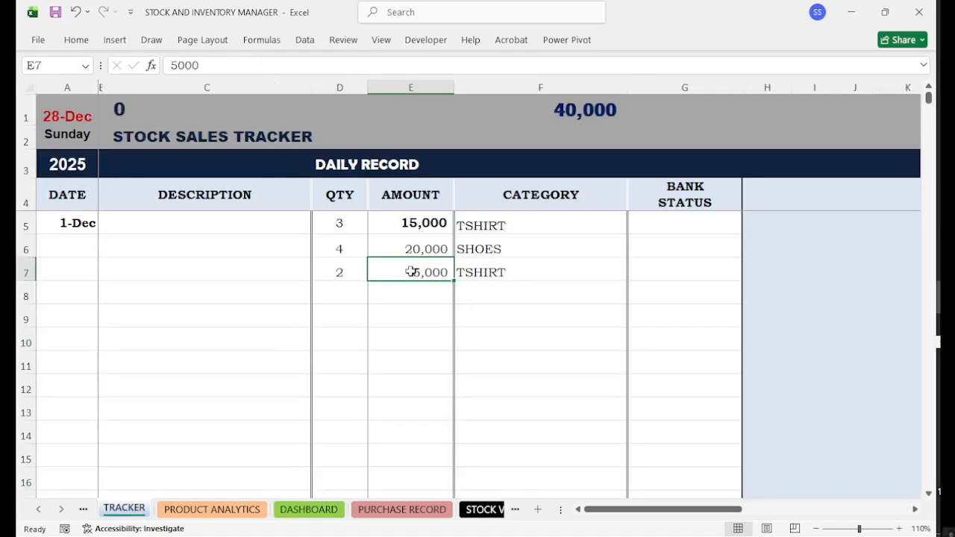
pyautogui.write('10000')
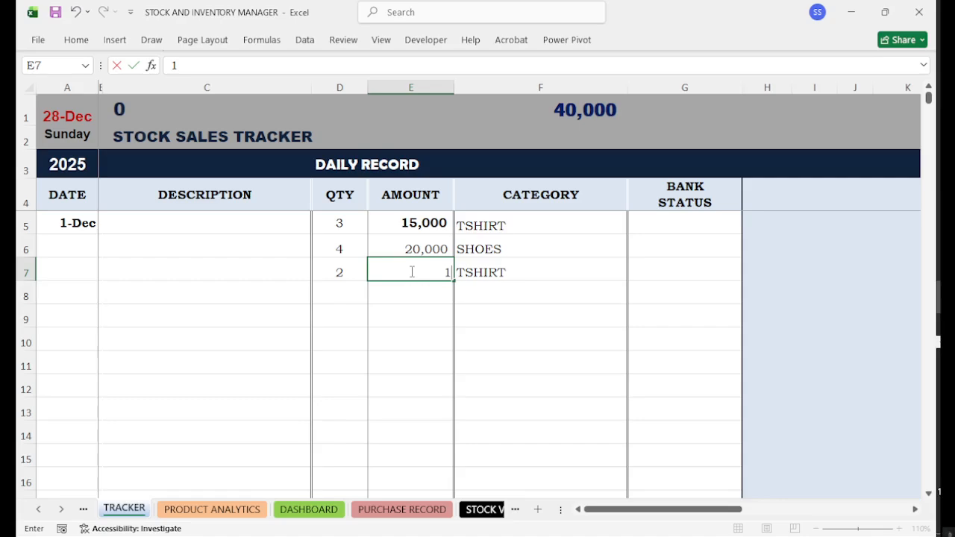
pyautogui.click(422, 359)
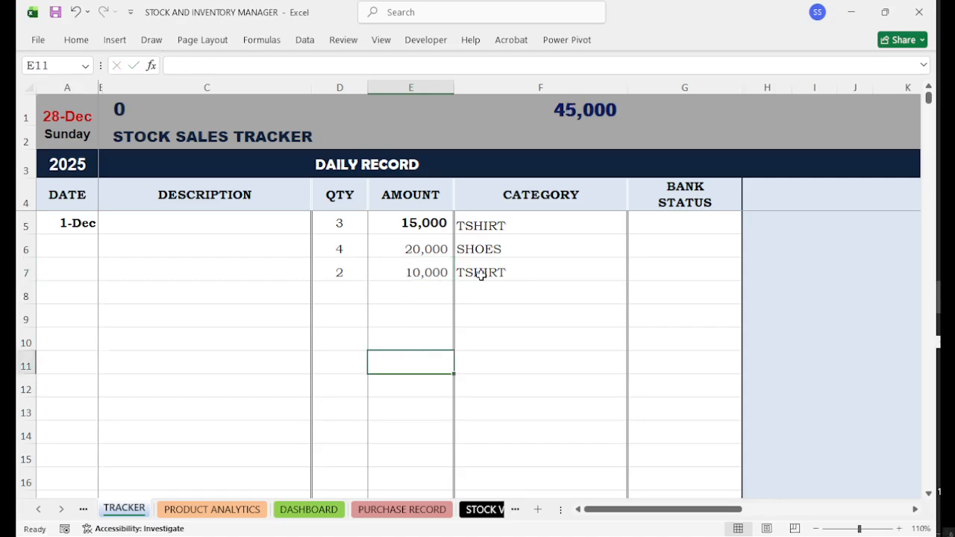
pyautogui.click(309, 509)
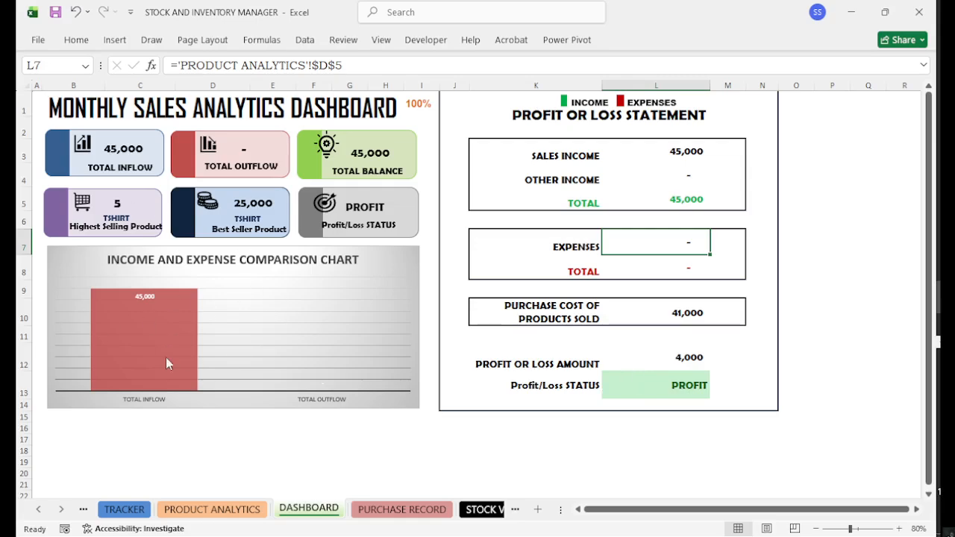
# Step: Record an OTHER EXPENSES entry of 30000 in row 8 of TRACKER, and check its effect on the DASHBOARD
pyautogui.click(124, 509)
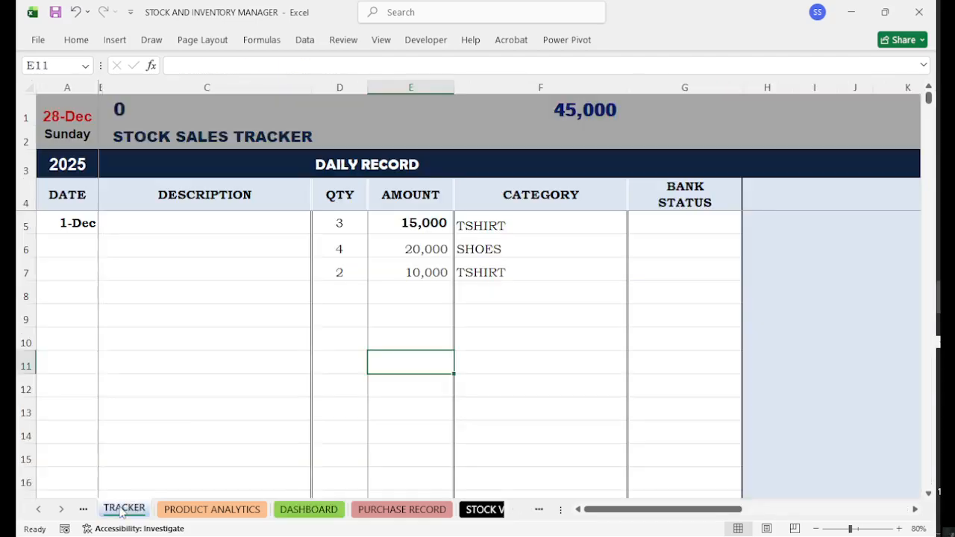
pyautogui.click(384, 297)
pyautogui.click(604, 289)
pyautogui.click(633, 297)
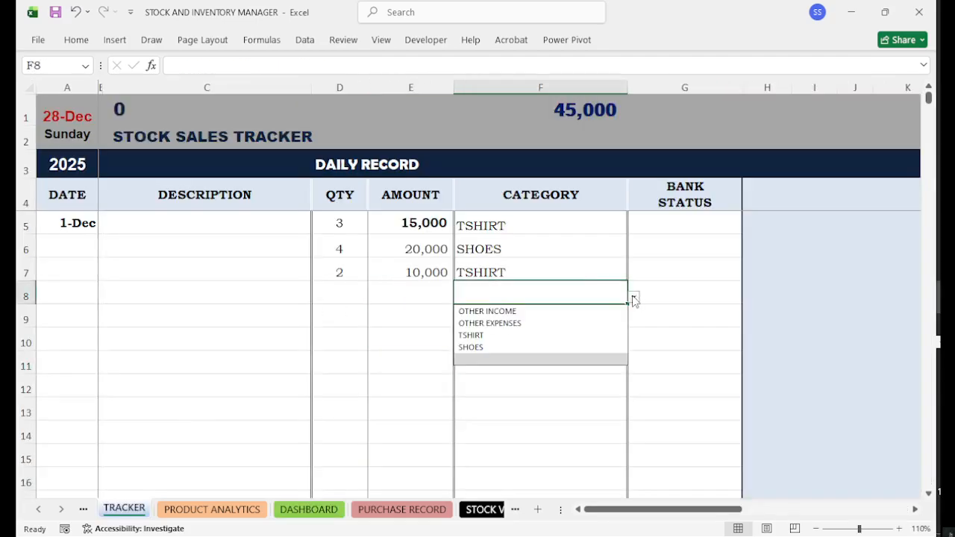
pyautogui.click(529, 323)
pyautogui.click(373, 296)
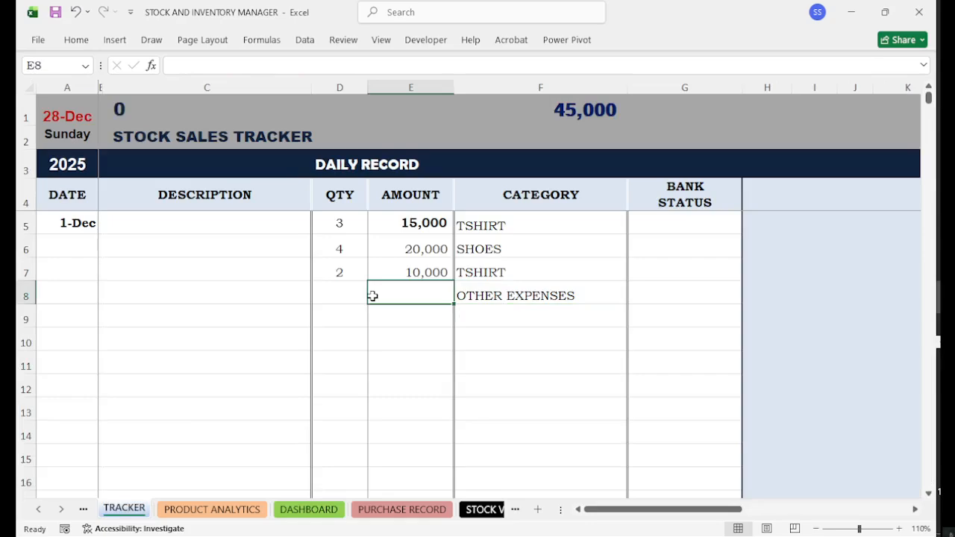
pyautogui.write('30000')
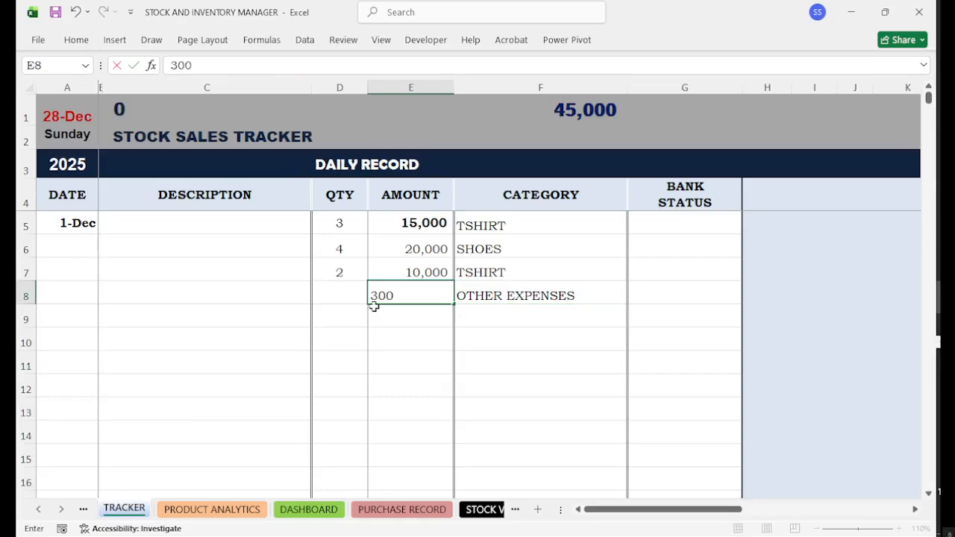
pyautogui.click(419, 357)
pyautogui.click(307, 510)
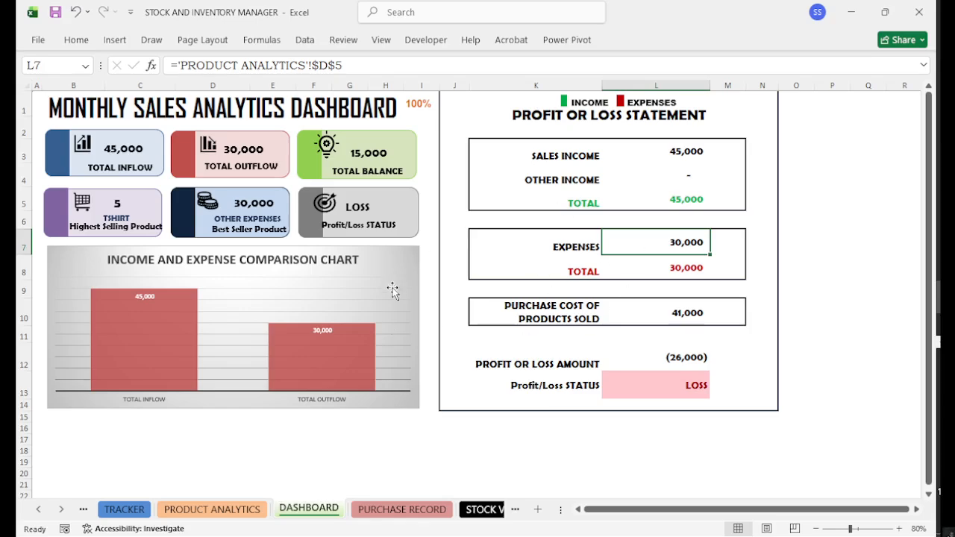
# Step: Examine the stock balances on STOCK VALIDATION, the entries on PURCHASE RECORD and the category totals on PRODUCT ANALYTICS
pyautogui.click(400, 510)
pyautogui.click(483, 510)
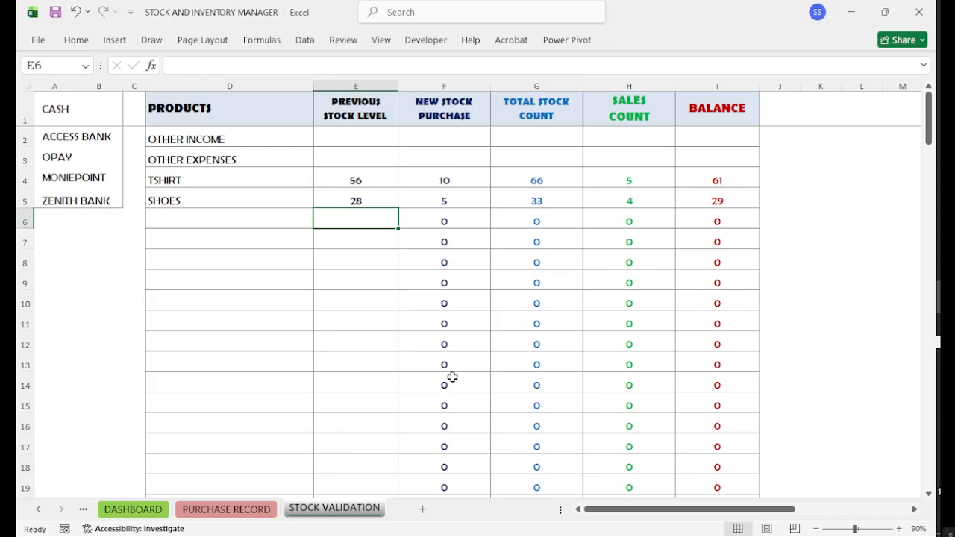
pyautogui.click(203, 510)
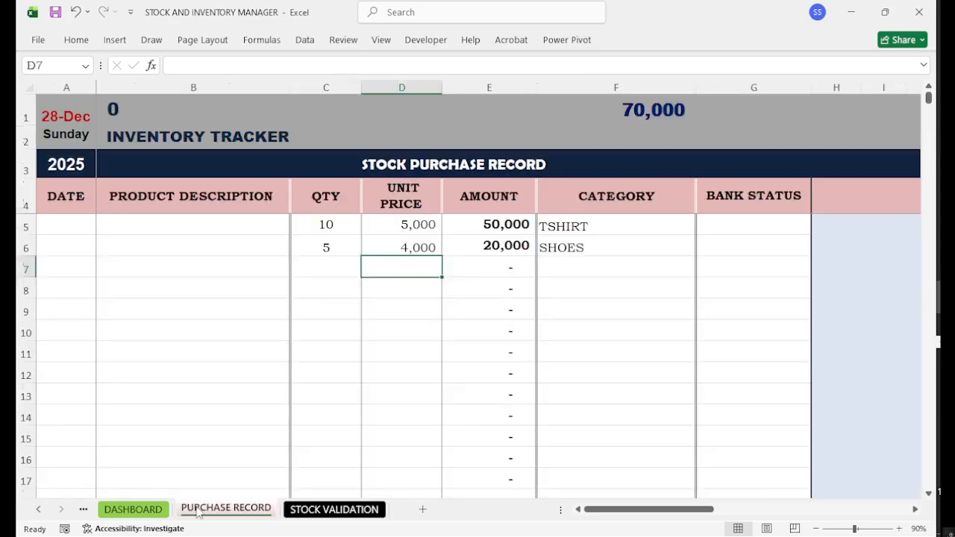
pyautogui.click(134, 513)
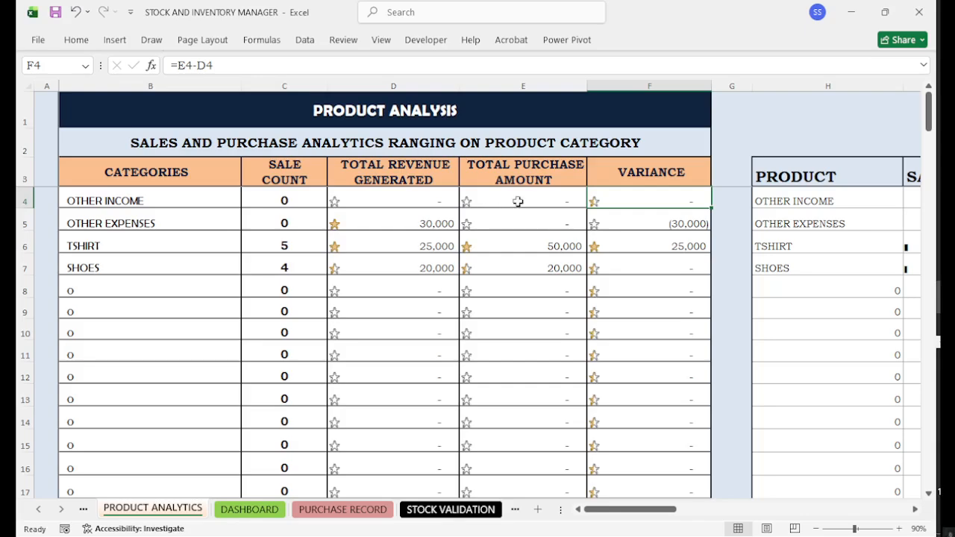
# Step: Review the workbook's sheets from HOME and TRACKER through PURCHASE RECORD, PRODUCT ANALYTICS and DASHBOARD to STOCK VALIDATION
pyautogui.click(83, 510)
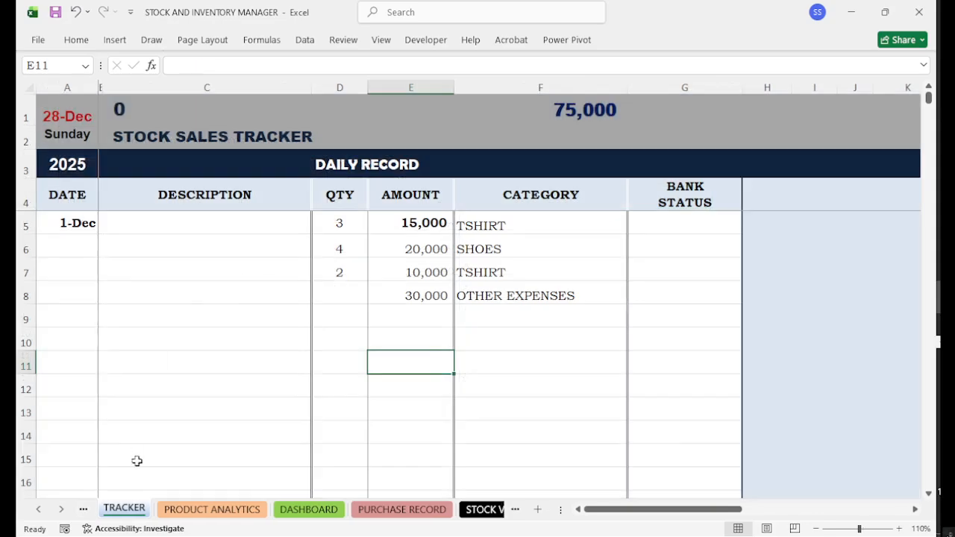
pyautogui.click(85, 510)
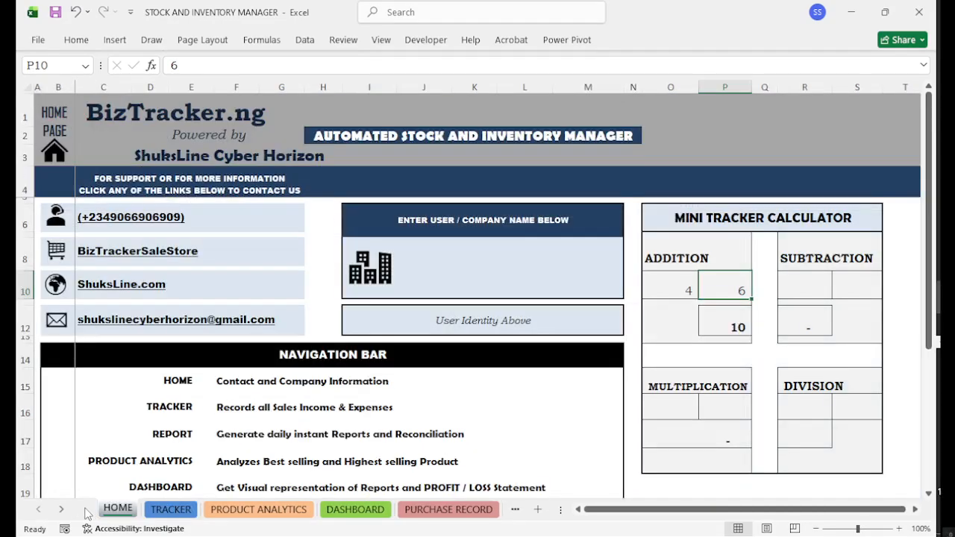
pyautogui.click(171, 509)
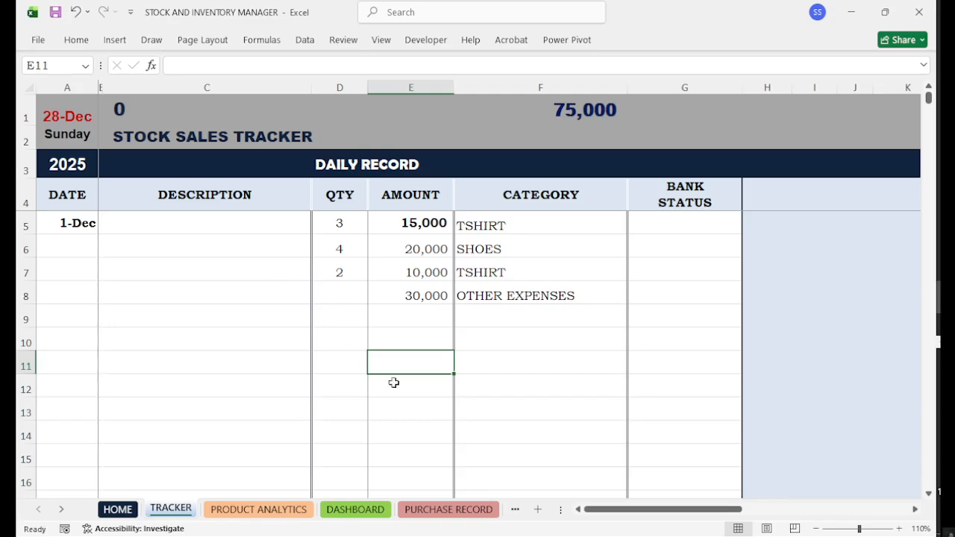
pyautogui.click(440, 510)
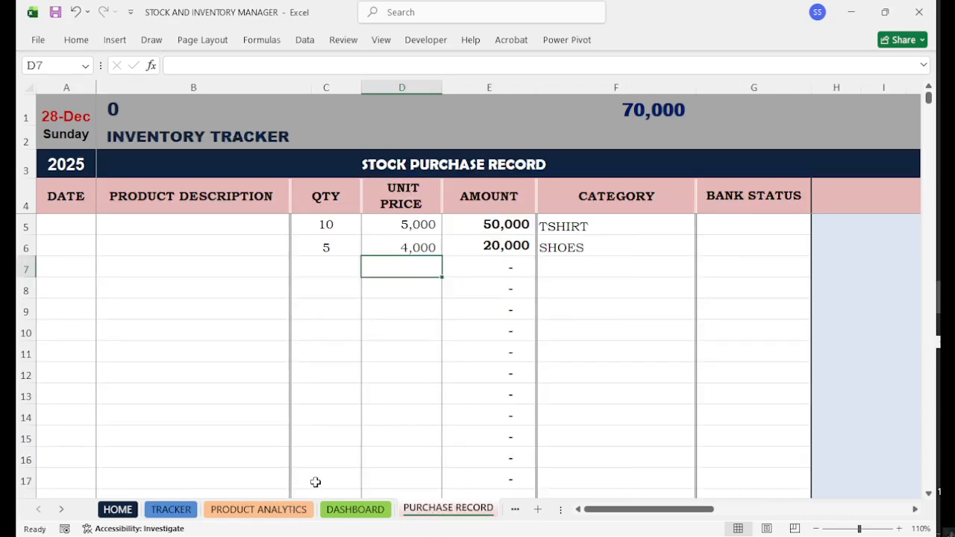
pyautogui.click(270, 510)
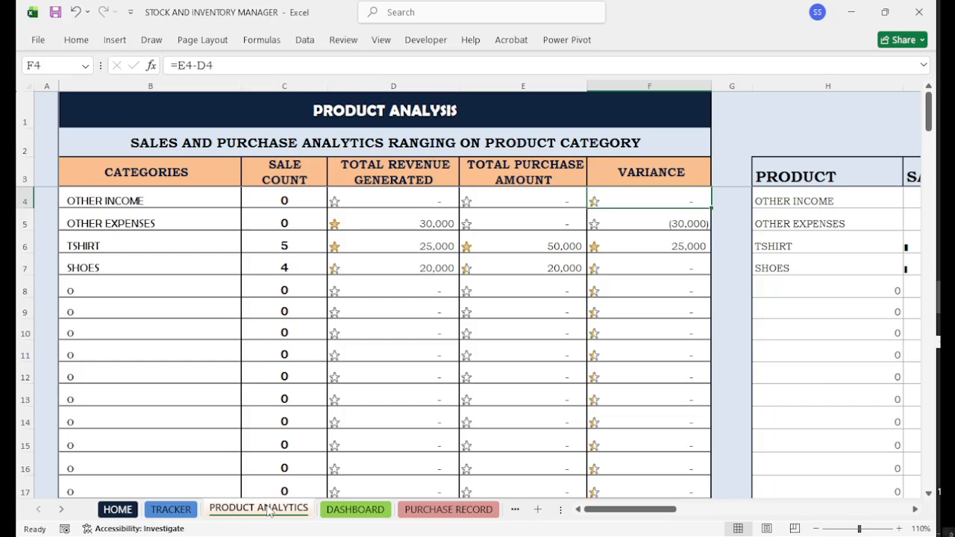
pyautogui.click(345, 513)
pyautogui.click(515, 509)
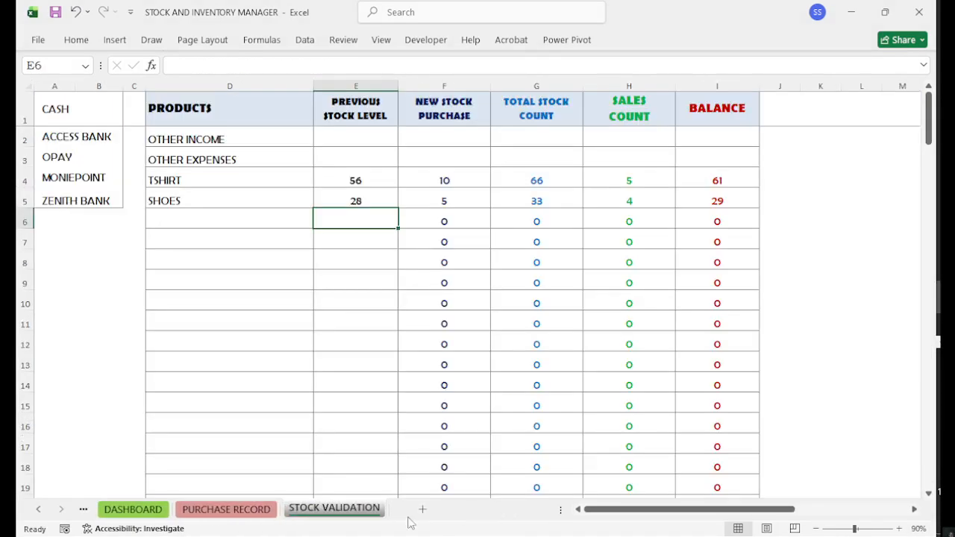
# Step: Clear the previous stock level of TSHIRT on STOCK VALIDATION
pyautogui.click(203, 221)
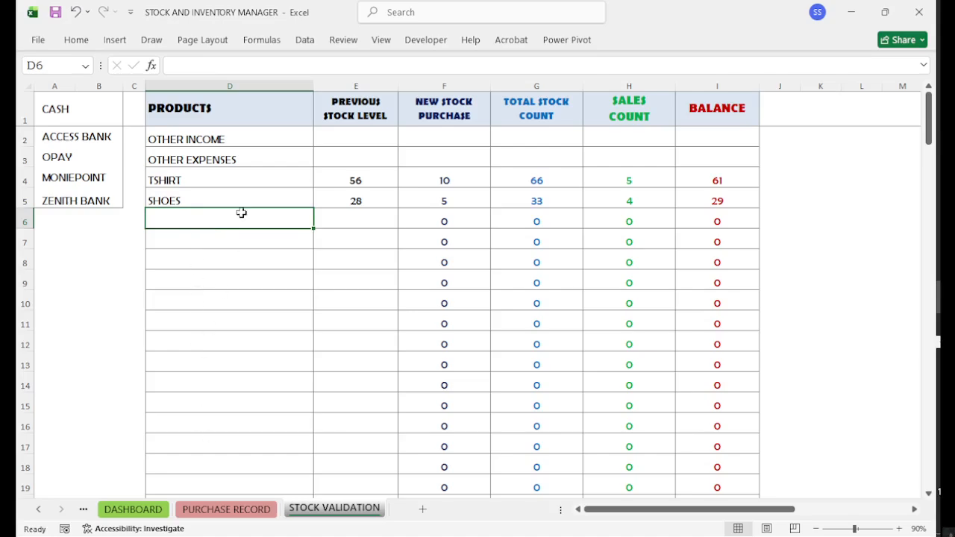
pyautogui.click(354, 185)
pyautogui.press('Delete')
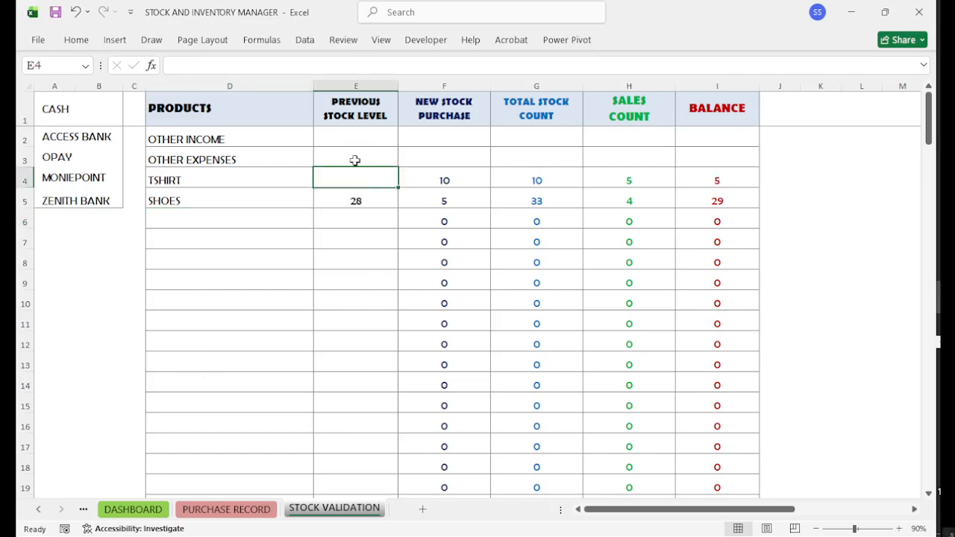